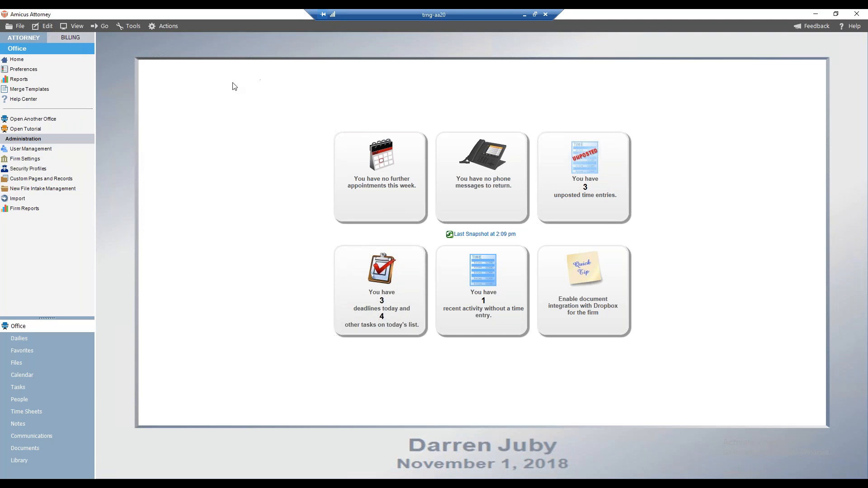
Start configuring the firm-wide Outlook / Exchange link for contacts, calendar and e-mail, using the Outlook Standalone model.
{"action": "left_click", "coordinate": [33, 161]}
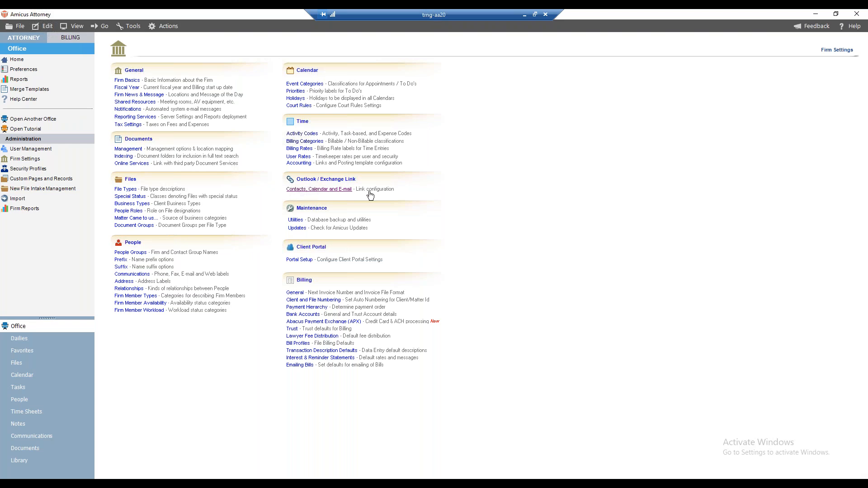
{"action": "left_click", "coordinate": [322, 190]}
{"action": "left_click_drag", "start_coordinate": [381, 143], "coordinate": [189, 118]}
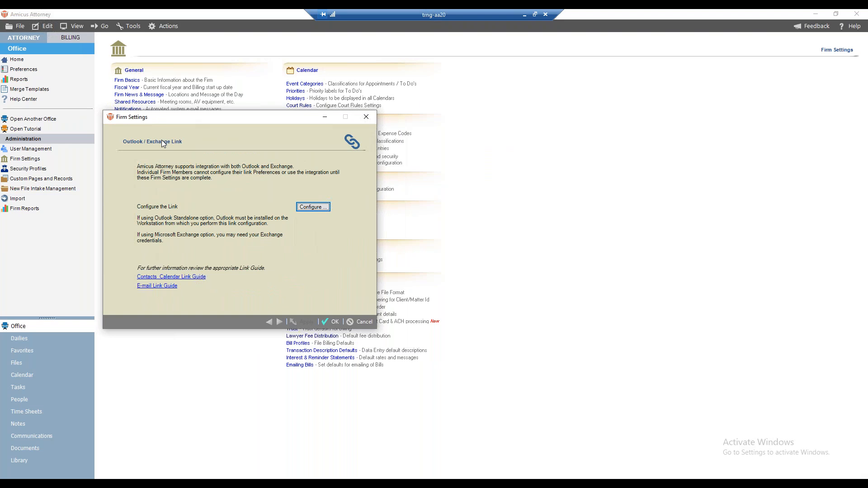
{"action": "left_click", "coordinate": [311, 207]}
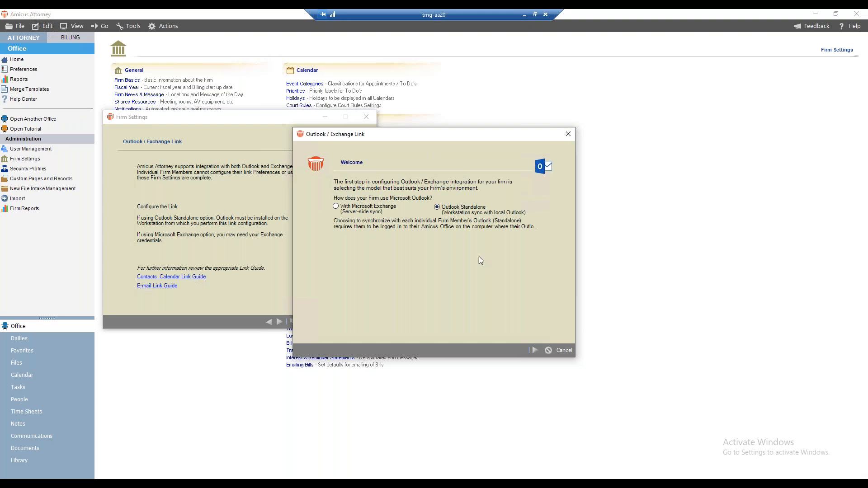
{"action": "left_click", "coordinate": [536, 350]}
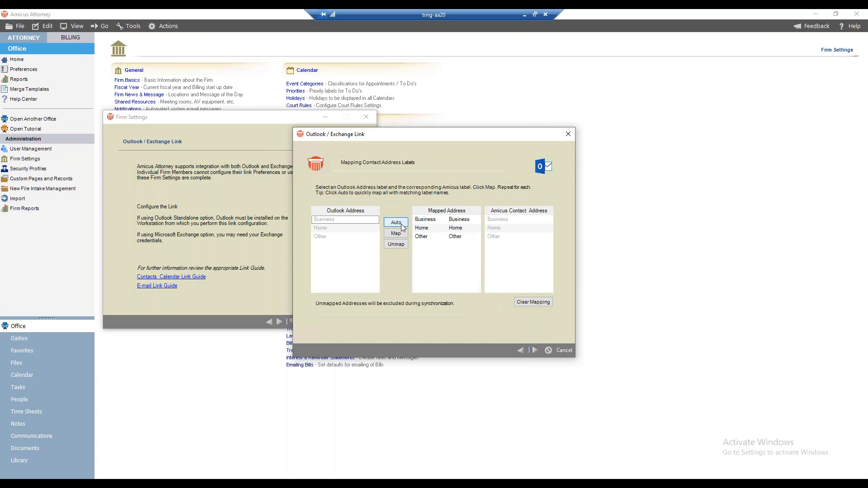
Accept the contact address, phone and web/e-mail label mappings, and finish the firm's Outlook link configuration.
{"action": "left_click", "coordinate": [535, 350]}
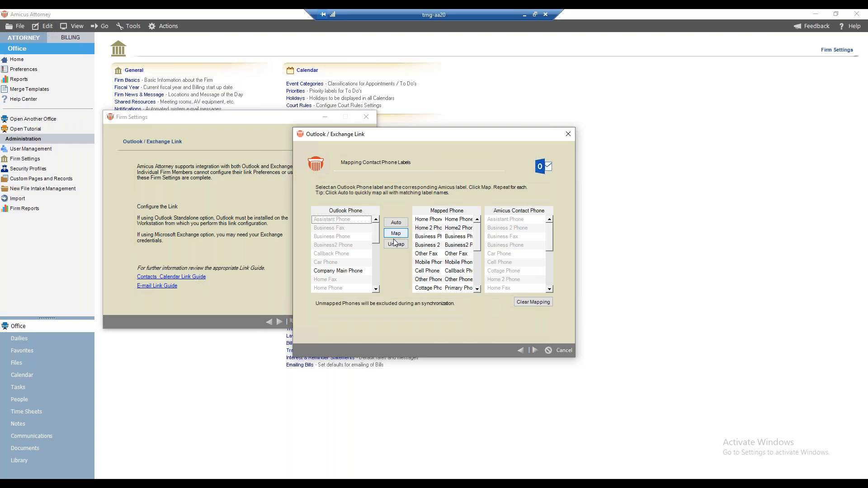
{"action": "left_click", "coordinate": [536, 350]}
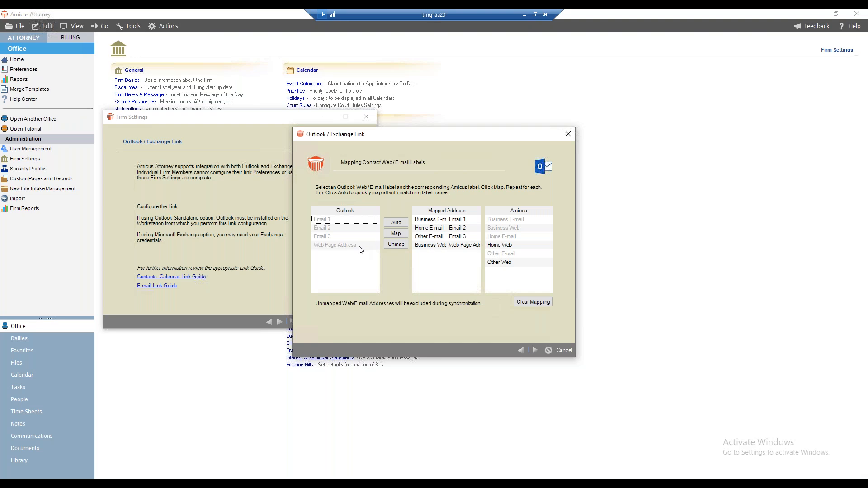
{"action": "left_click", "coordinate": [534, 350]}
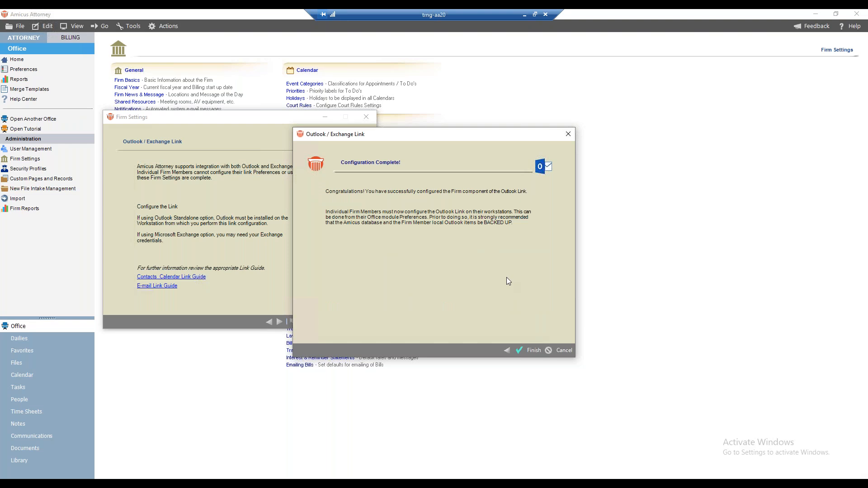
{"action": "left_click", "coordinate": [529, 350]}
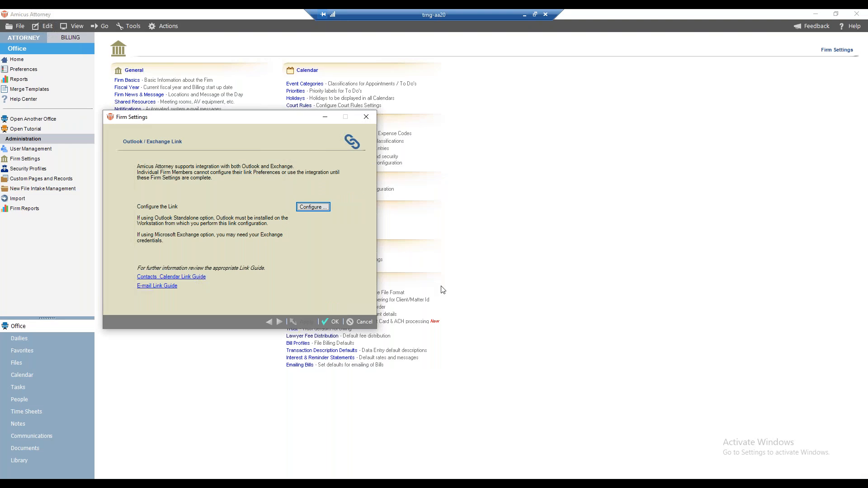
{"action": "left_click", "coordinate": [333, 322]}
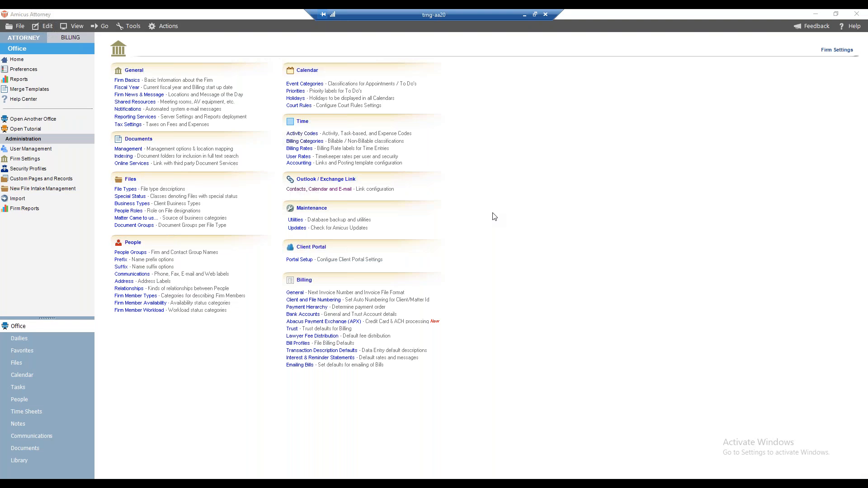
In the personal e-mail link preferences, set e-mail processing to Outlook on my Workstation (Client-side).
{"action": "left_click", "coordinate": [25, 72]}
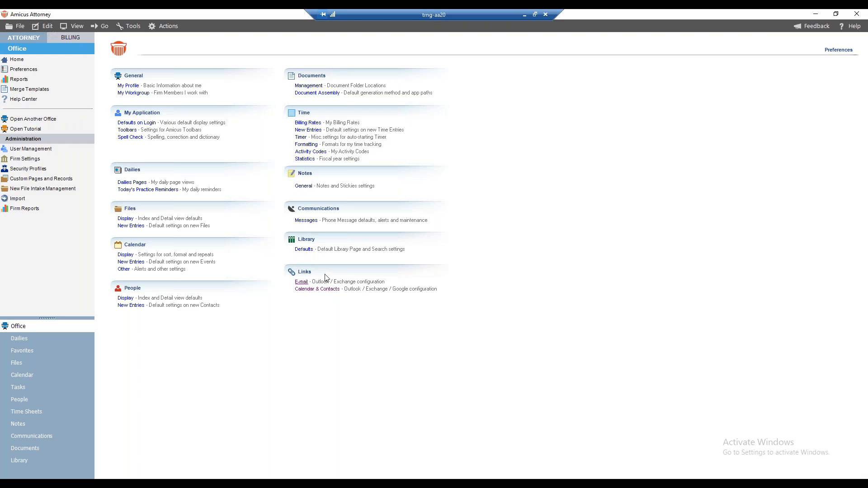
{"action": "left_click", "coordinate": [302, 282]}
{"action": "left_click_drag", "start_coordinate": [354, 130], "coordinate": [179, 116]}
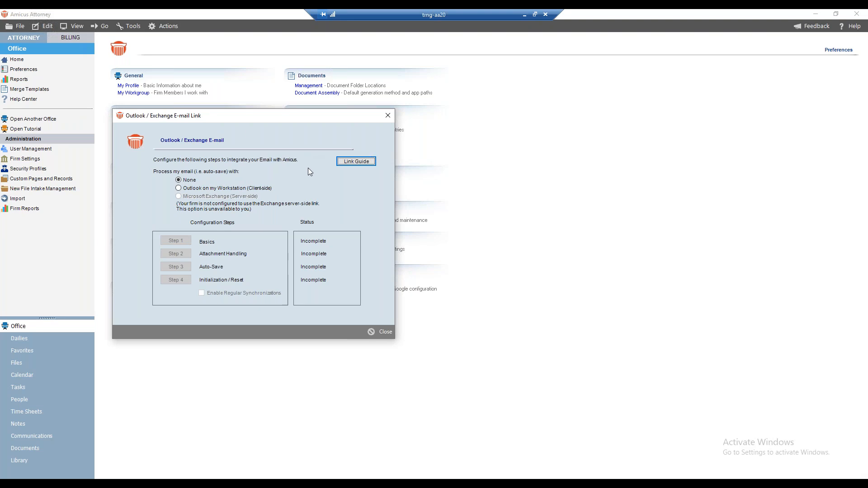
{"action": "left_click", "coordinate": [179, 189]}
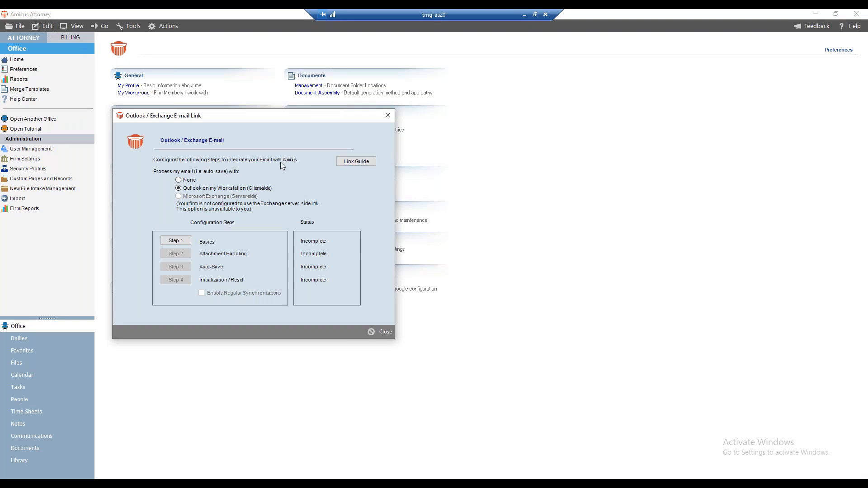
Complete the e-mail Basics configuration, keeping the embedded Outlook view and the Amicus Taskbar within Outlook enabled.
{"action": "left_click", "coordinate": [176, 241]}
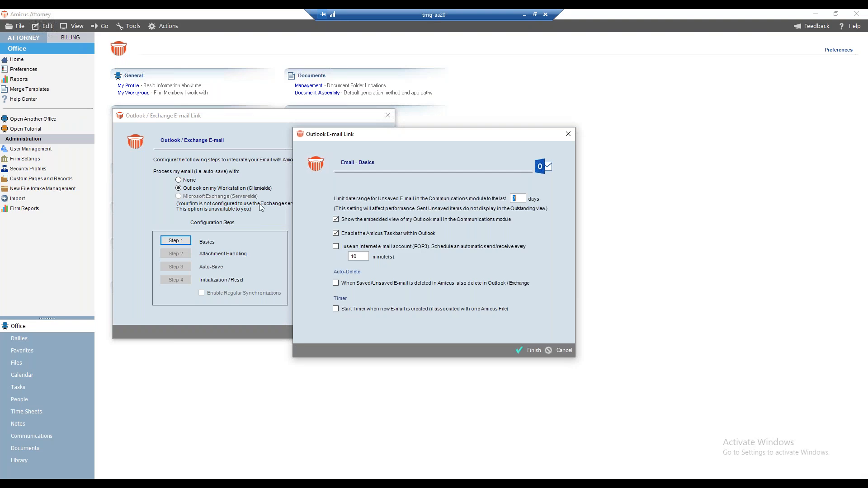
{"action": "left_click_drag", "start_coordinate": [378, 137], "coordinate": [224, 141]}
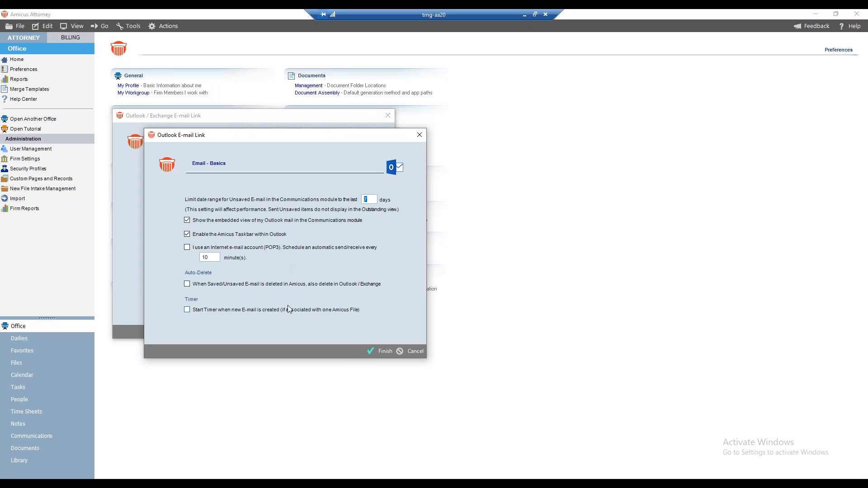
{"action": "left_click", "coordinate": [380, 351]}
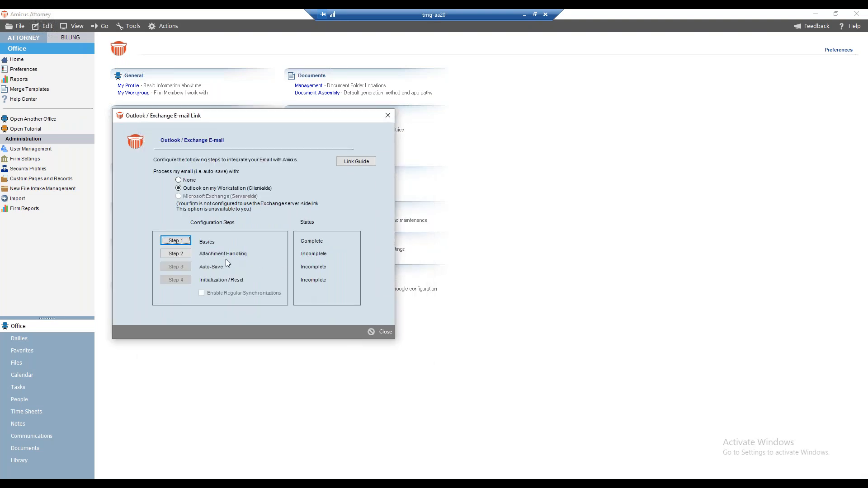
Complete Attachment Handling with underlying e-mails saved alongside their attachments, and complete Auto-Save with automatic saving left off.
{"action": "left_click", "coordinate": [183, 257]}
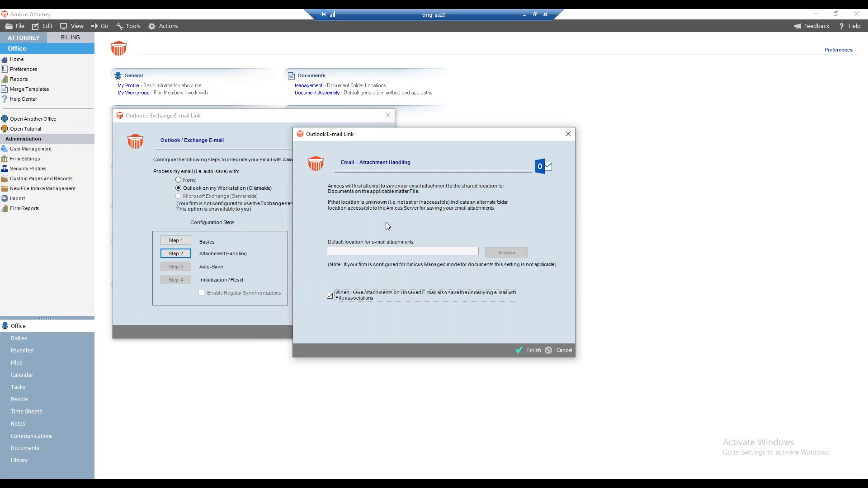
{"action": "left_click_drag", "start_coordinate": [381, 135], "coordinate": [294, 123]}
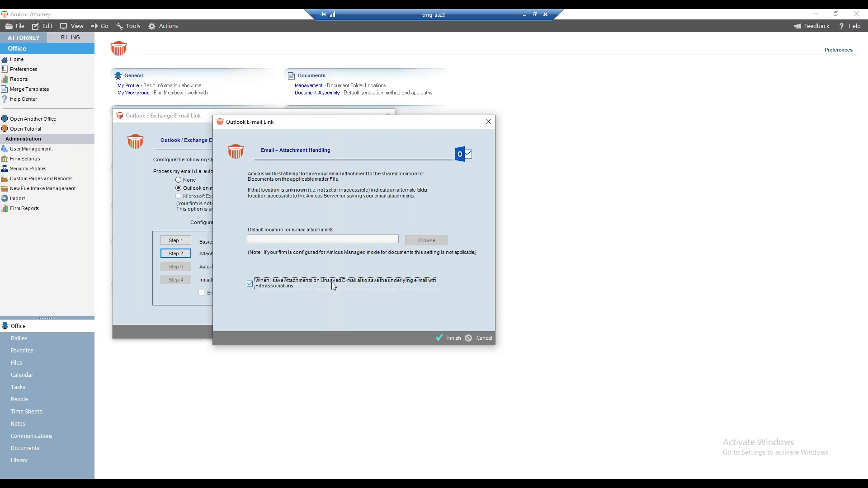
{"action": "left_click", "coordinate": [446, 339]}
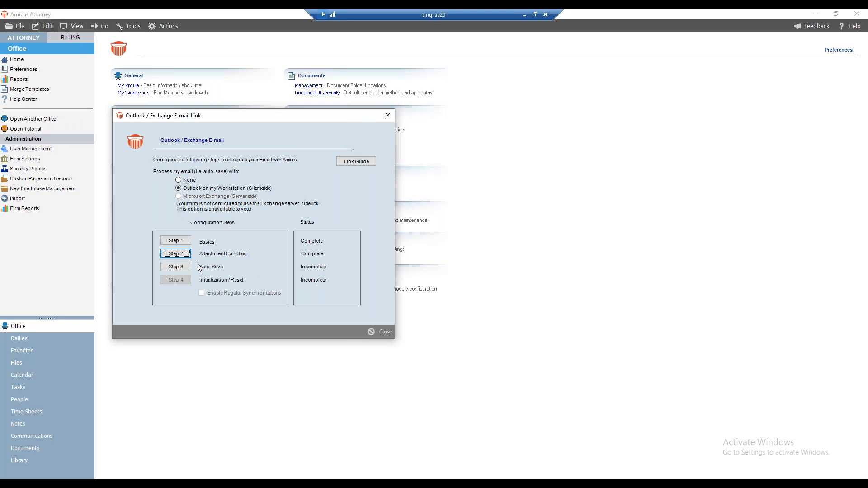
{"action": "left_click", "coordinate": [184, 267]}
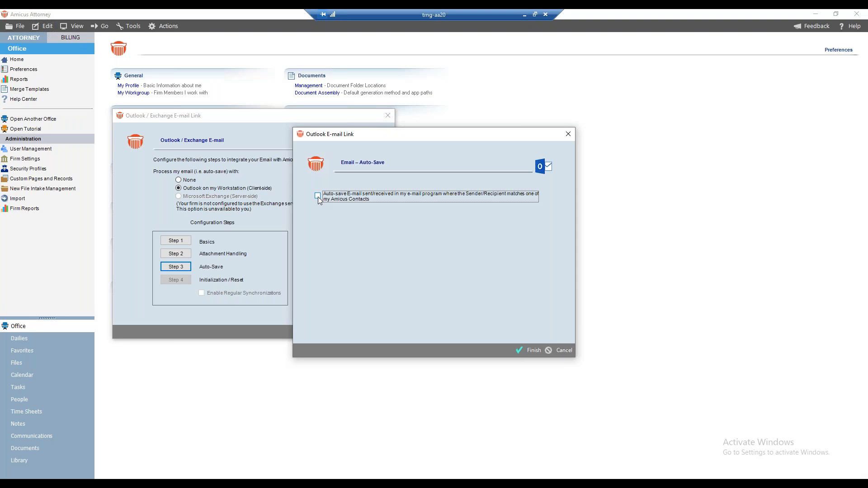
{"action": "left_click", "coordinate": [529, 351]}
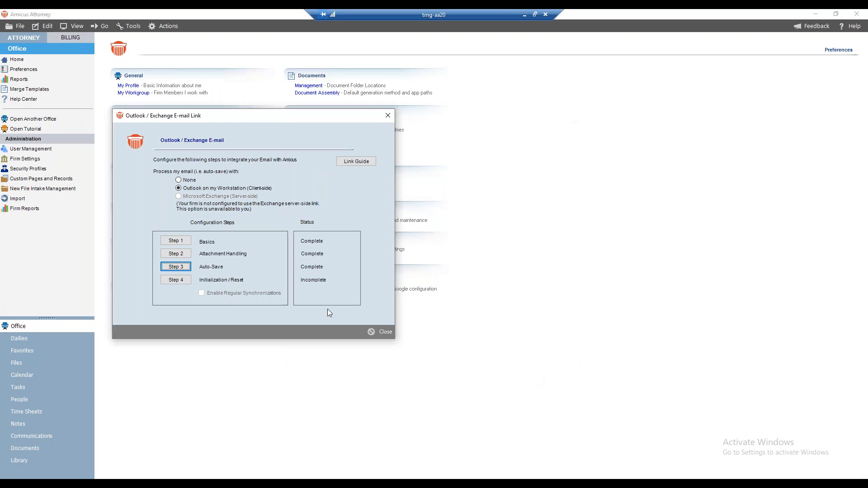
Complete the Initialization / Reset checklist for workstation login and readiness, run the e-mail initialization, and close the link setup.
{"action": "left_click", "coordinate": [185, 280]}
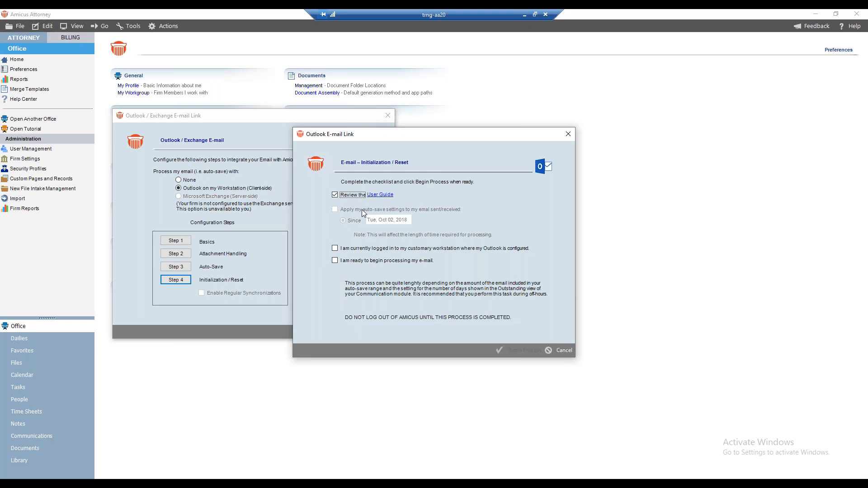
{"action": "left_click", "coordinate": [335, 249]}
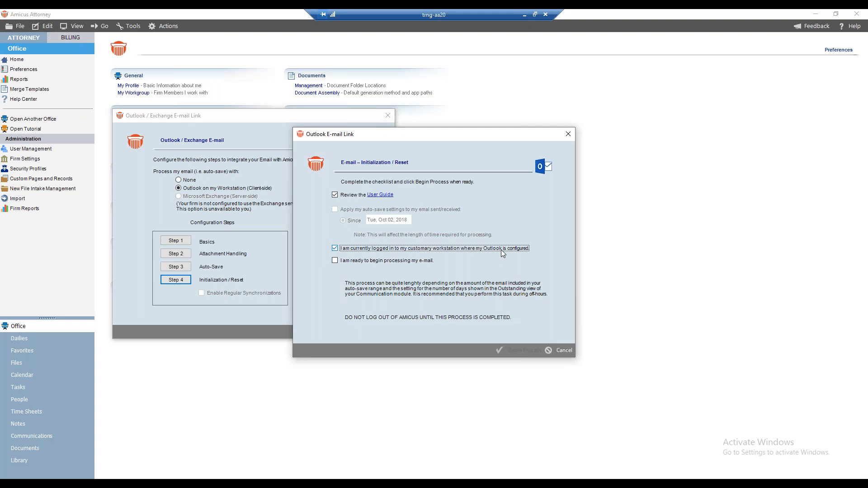
{"action": "key", "text": "alt+Tab"}
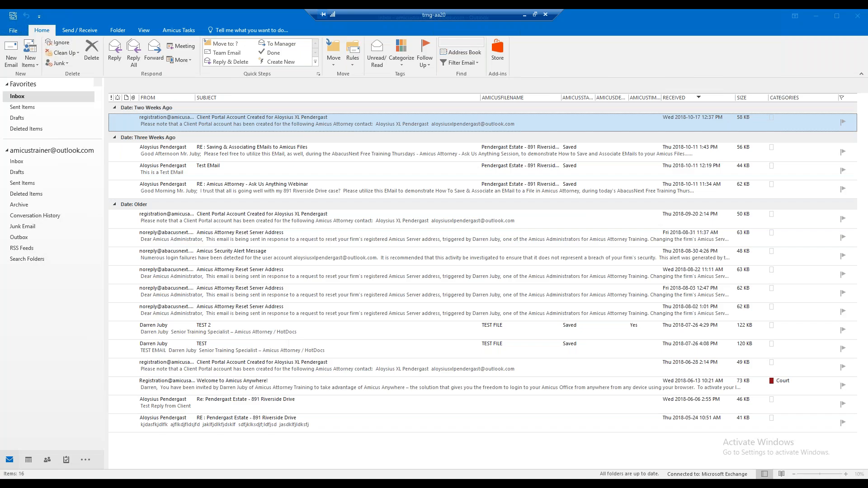
{"action": "key", "text": "alt+Tab"}
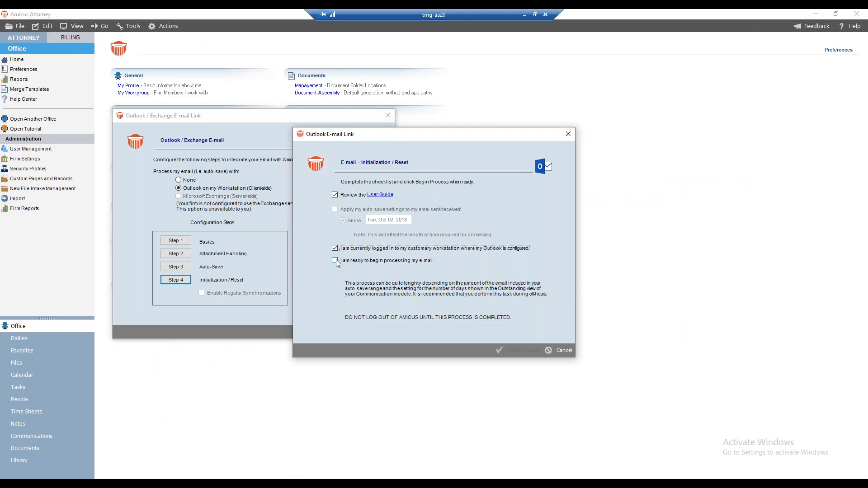
{"action": "left_click", "coordinate": [336, 260]}
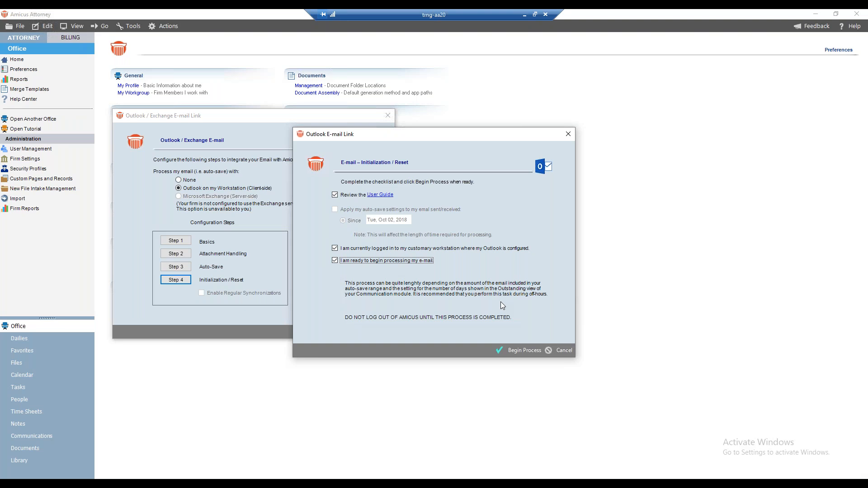
{"action": "left_click", "coordinate": [520, 353]}
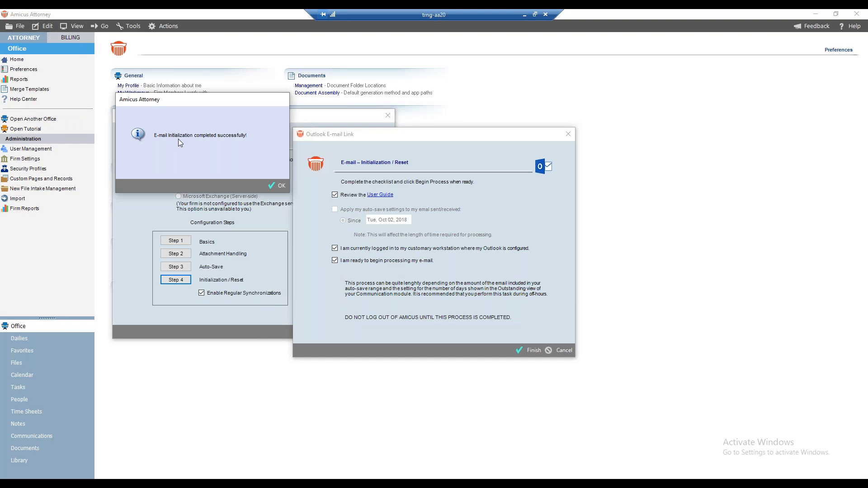
{"action": "left_click", "coordinate": [279, 186]}
{"action": "left_click", "coordinate": [530, 350]}
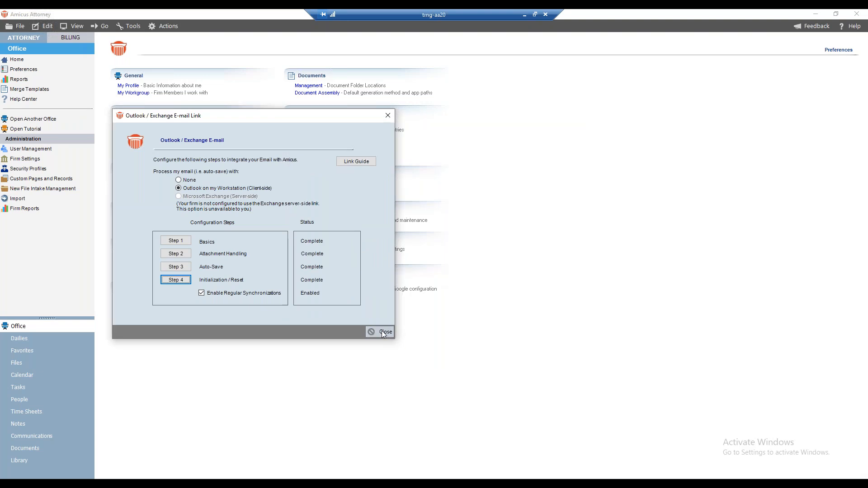
{"action": "left_click", "coordinate": [383, 332]}
Exit and restart Amicus Attorney, log back in with the remembered credentials, and dismiss the announcements.
{"action": "left_click", "coordinate": [21, 26]}
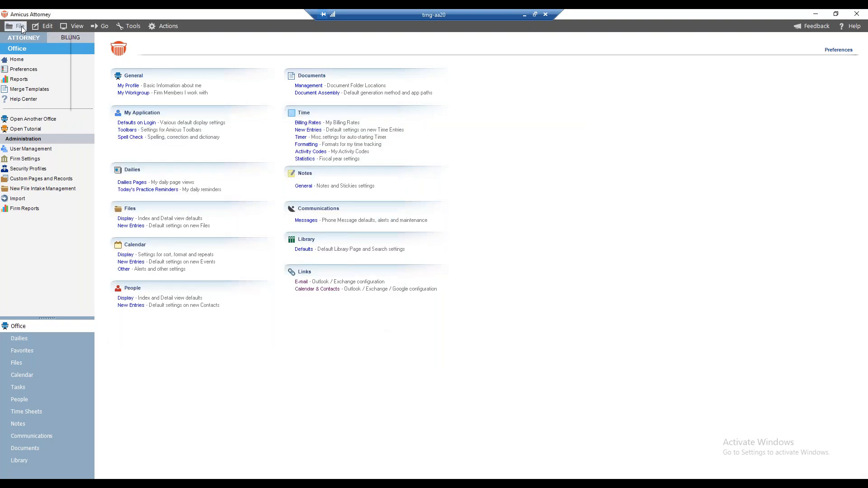
{"action": "left_click", "coordinate": [30, 105]}
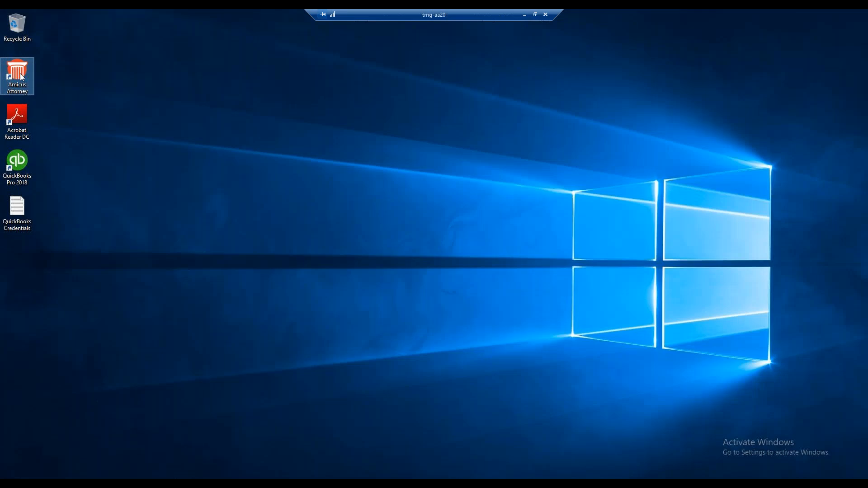
{"action": "double_click", "coordinate": [18, 72]}
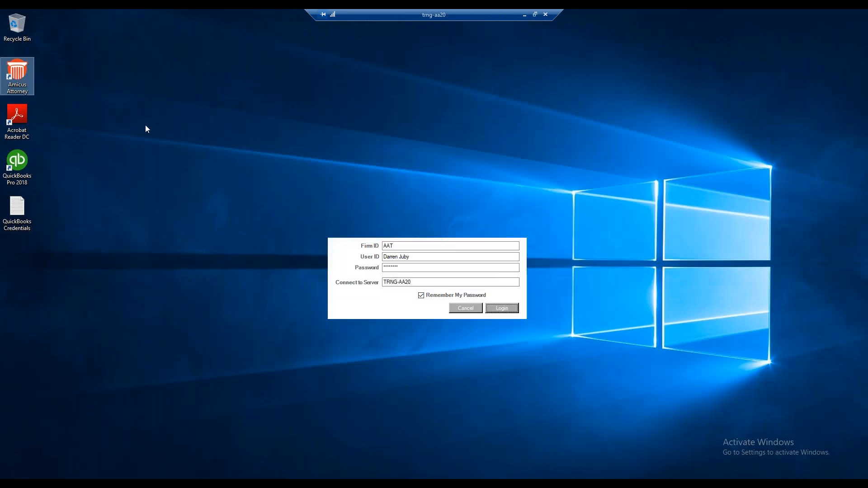
{"action": "left_click", "coordinate": [495, 310]}
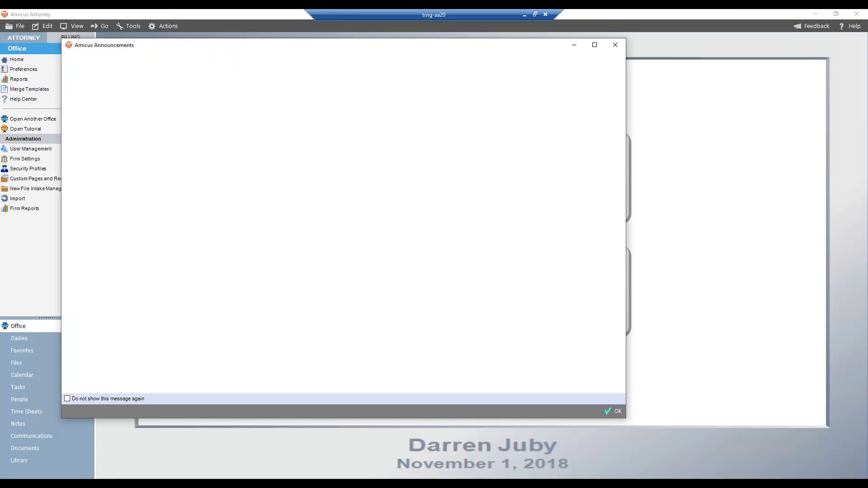
{"action": "left_click", "coordinate": [618, 413]}
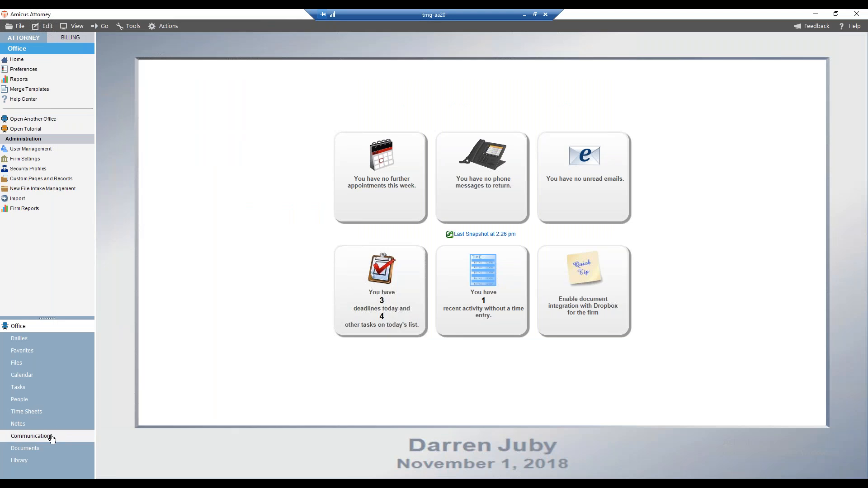
Include calls and e-mails in the outstanding Communications list, and view the linked Outlook inbox.
{"action": "left_click", "coordinate": [51, 437]}
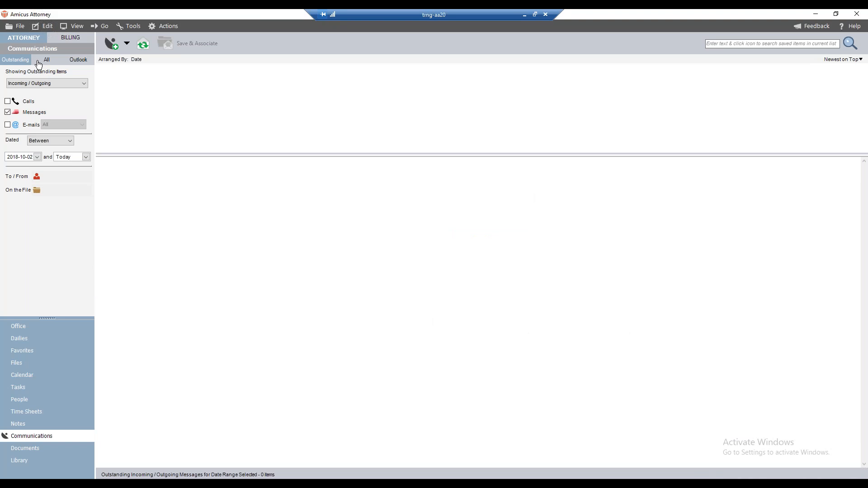
{"action": "left_click", "coordinate": [7, 124]}
{"action": "left_click", "coordinate": [7, 101]}
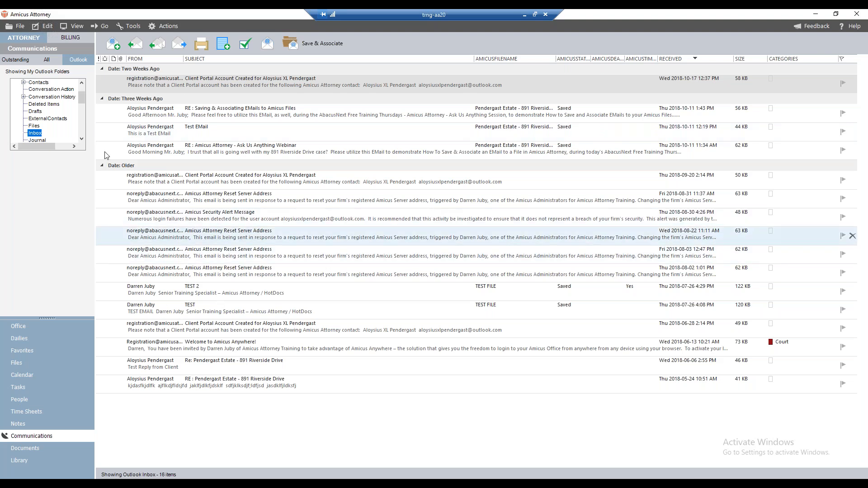
{"action": "left_click", "coordinate": [47, 60]}
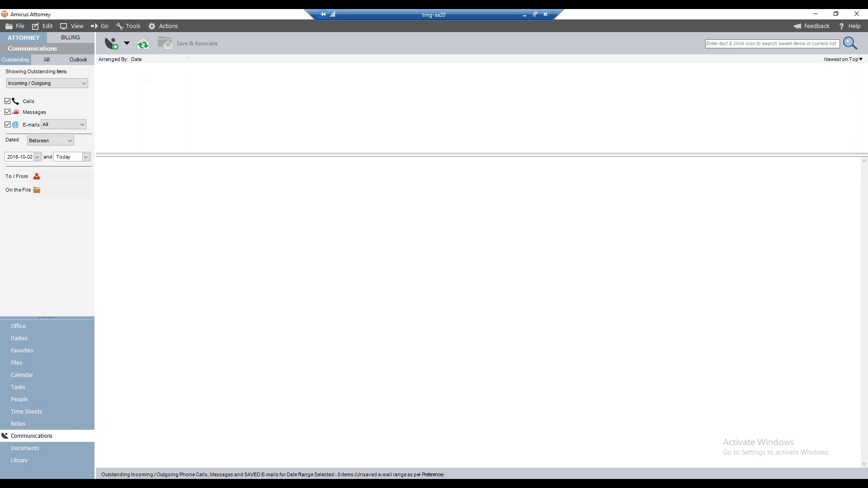
In the office preferences, choose Outlook for Calendar and Contacts integration and open its link configuration.
{"action": "left_click", "coordinate": [24, 325]}
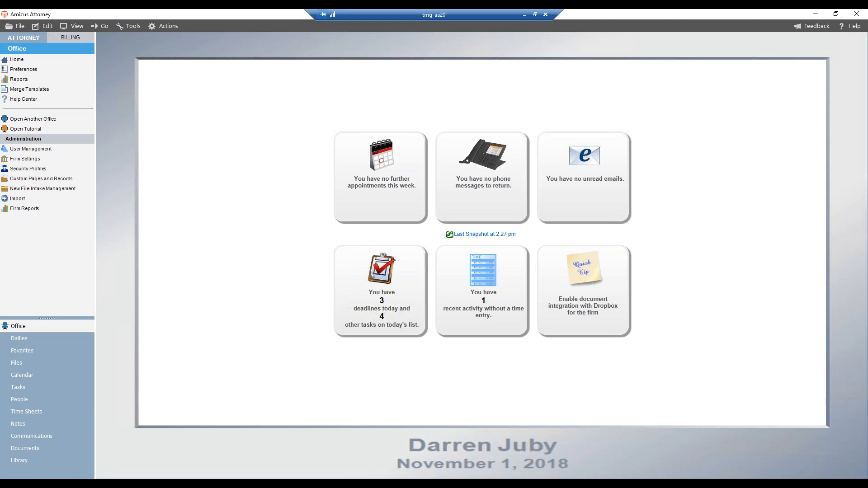
{"action": "left_click", "coordinate": [32, 72]}
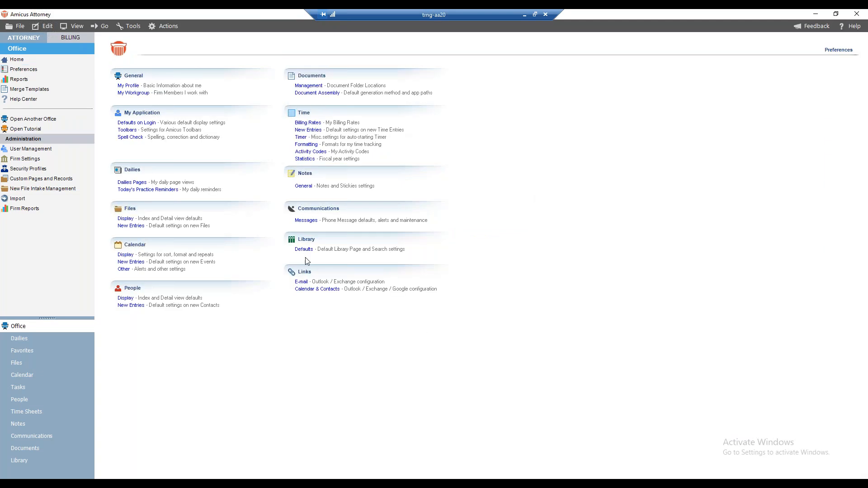
{"action": "left_click", "coordinate": [310, 291]}
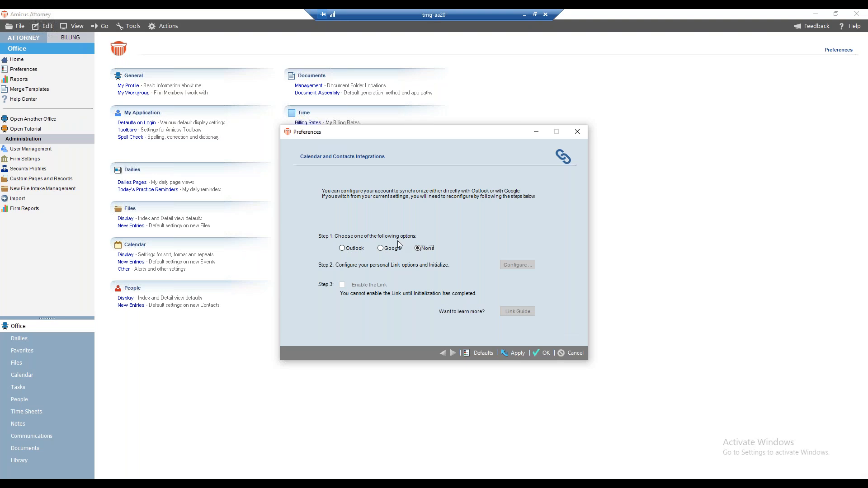
{"action": "left_click", "coordinate": [342, 248]}
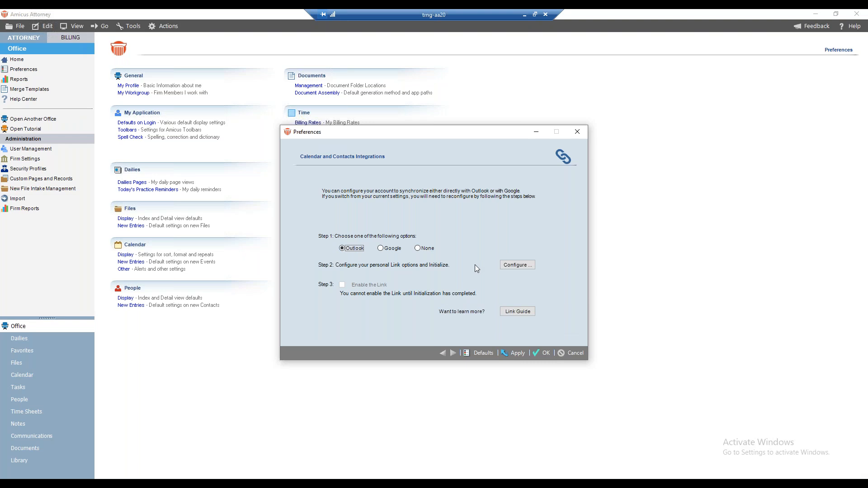
{"action": "left_click", "coordinate": [524, 267]}
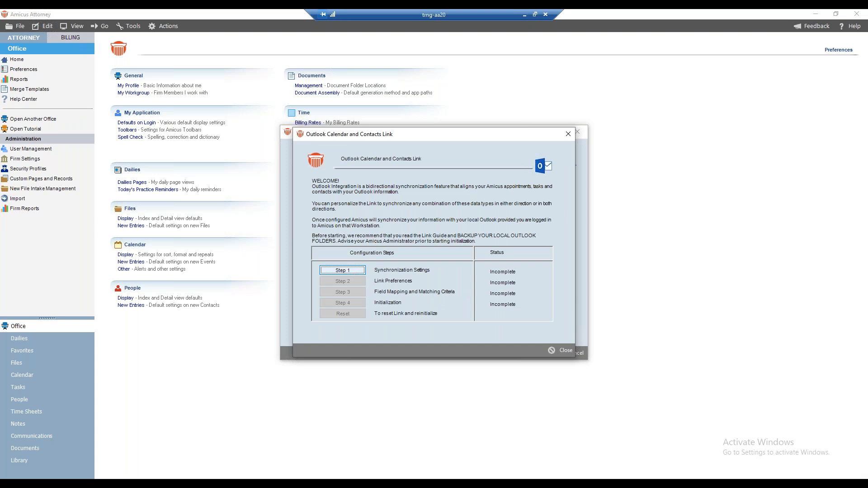
Complete Synchronization Settings with the login synchronization prompt enabled and automatic synchronization every 15 minutes.
{"action": "left_click", "coordinate": [354, 271]}
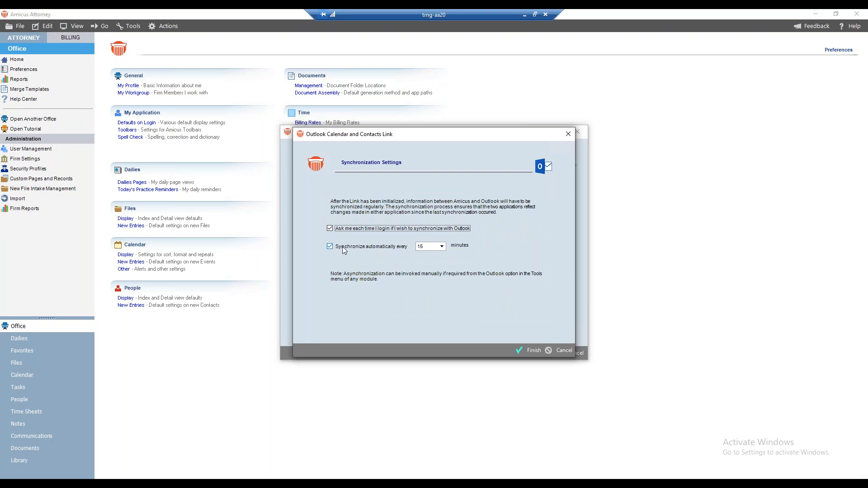
{"action": "left_click", "coordinate": [442, 247]}
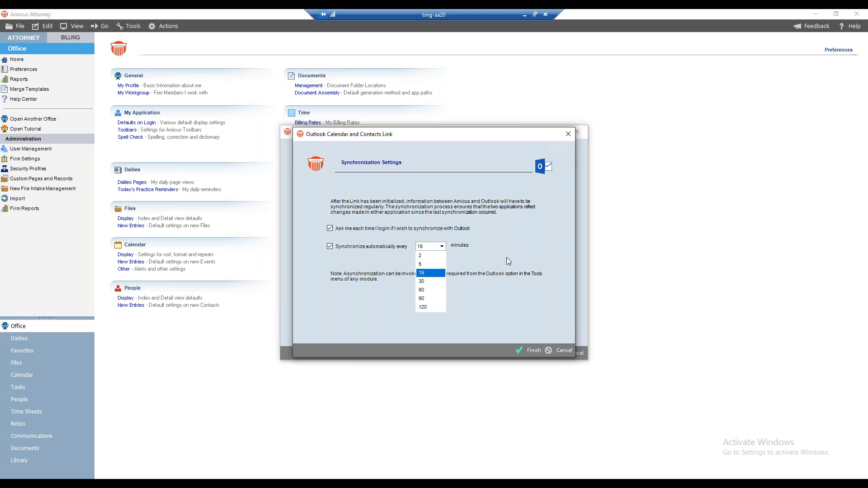
{"action": "left_click", "coordinate": [511, 246]}
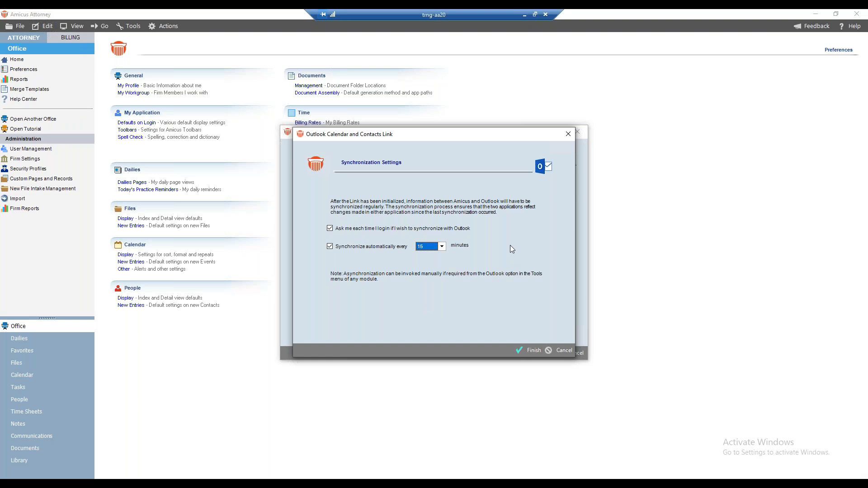
{"action": "left_click", "coordinate": [533, 349]}
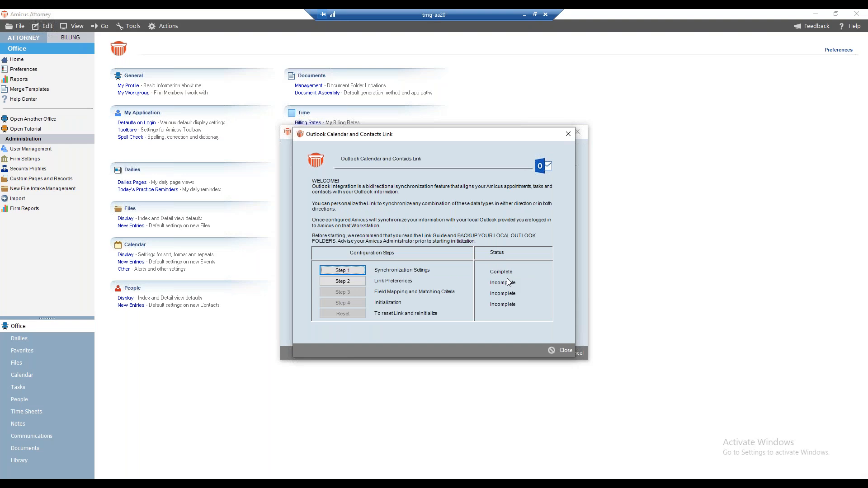
In Link Preferences, resolve conflicts using Amicus data and leave People/Contacts synchronization off.
{"action": "left_click", "coordinate": [351, 280]}
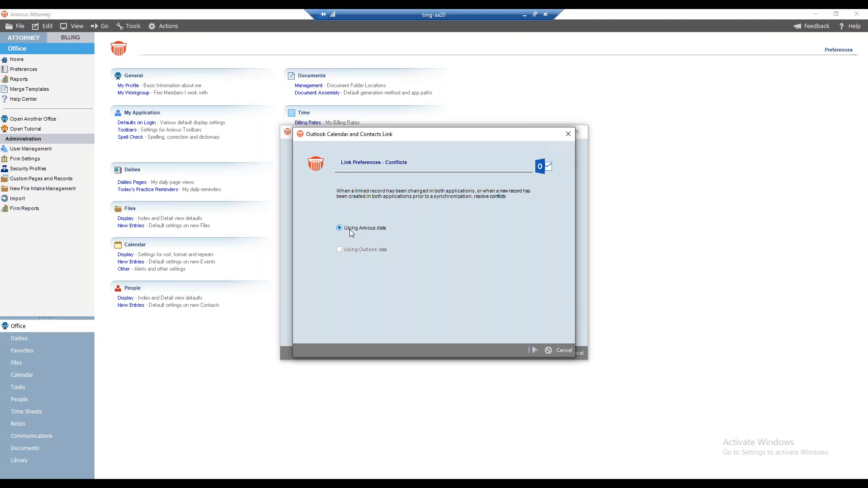
{"action": "left_click", "coordinate": [535, 350]}
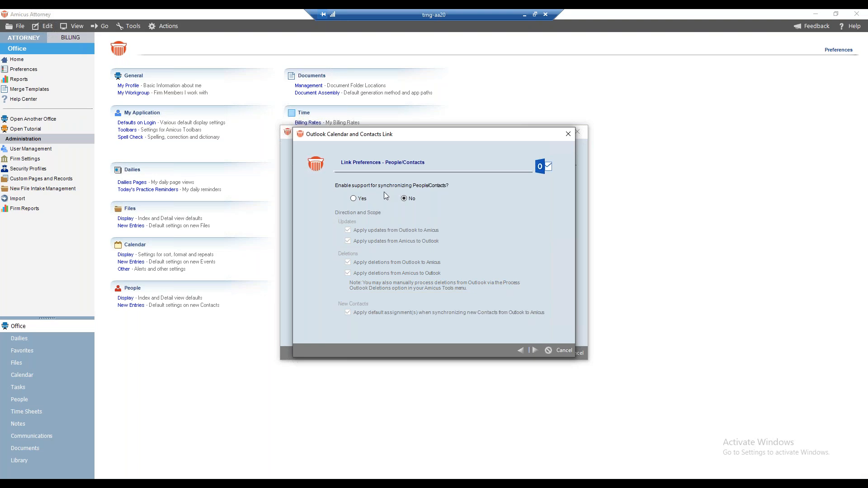
{"action": "left_click", "coordinate": [354, 198]}
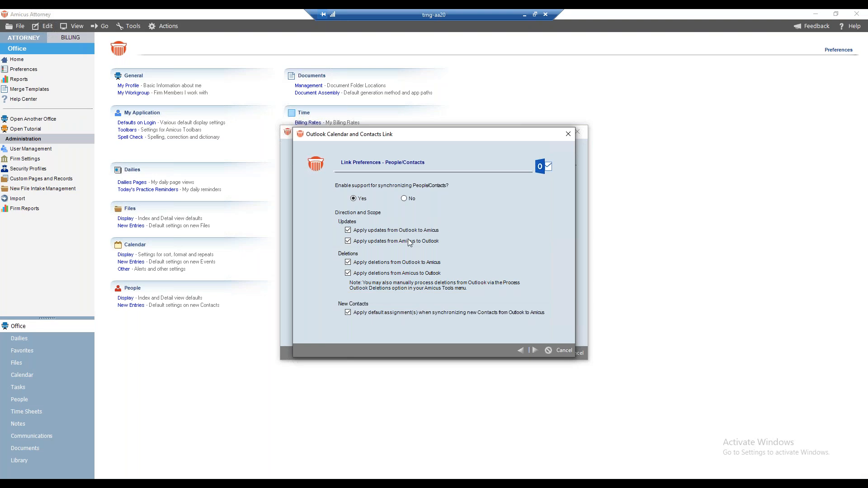
{"action": "left_click", "coordinate": [404, 199]}
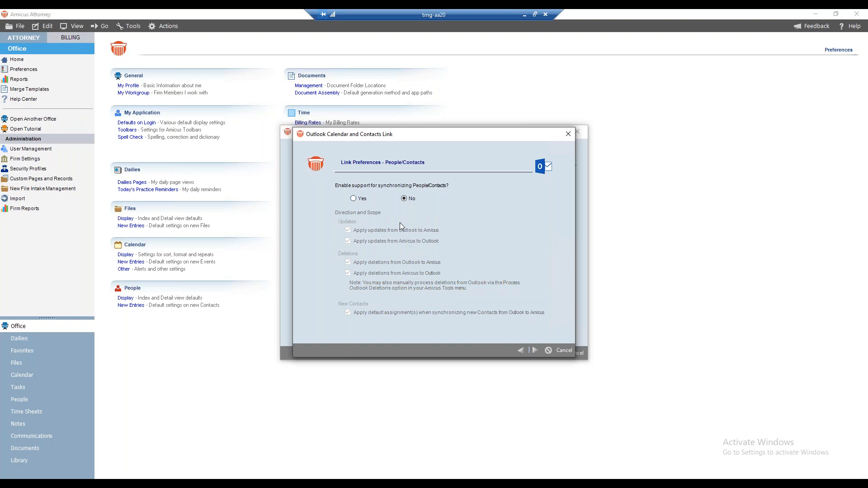
{"action": "left_click", "coordinate": [536, 350]}
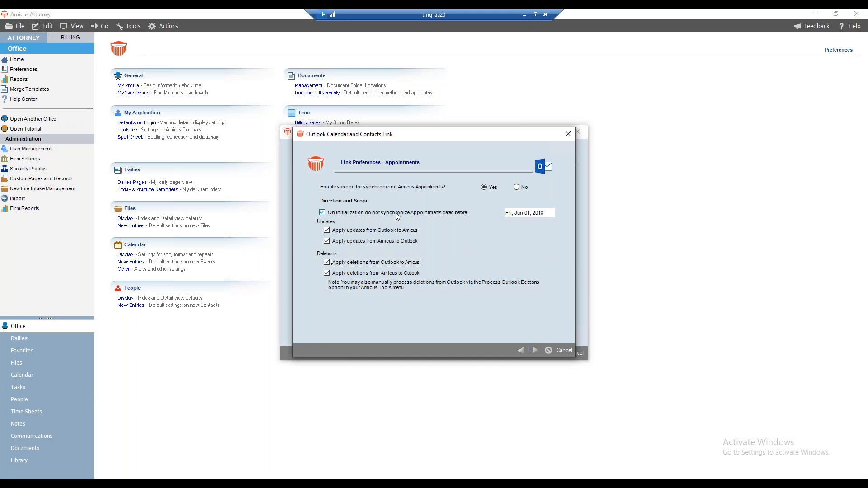
Exclude appointments dated before 2018-10-29 from initialization, keeping updates and deletions applied in both directions.
{"action": "left_click", "coordinate": [550, 213]}
{"action": "left_click", "coordinate": [550, 213]}
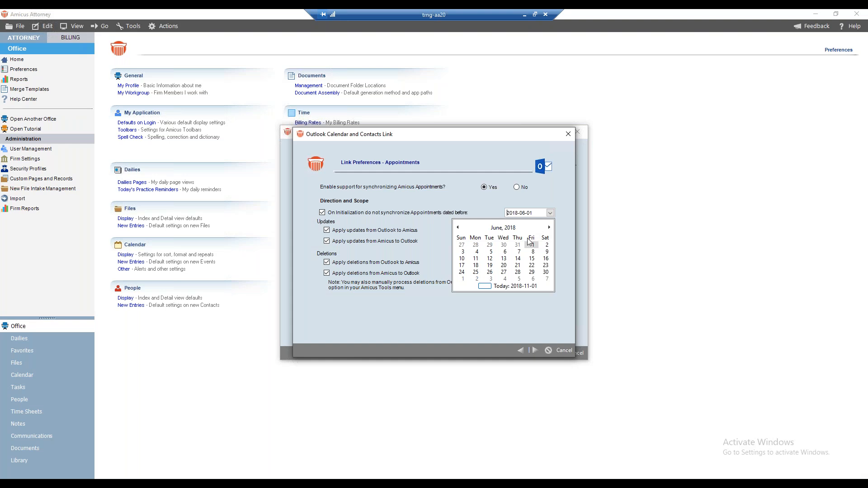
{"action": "left_click", "coordinate": [486, 287]}
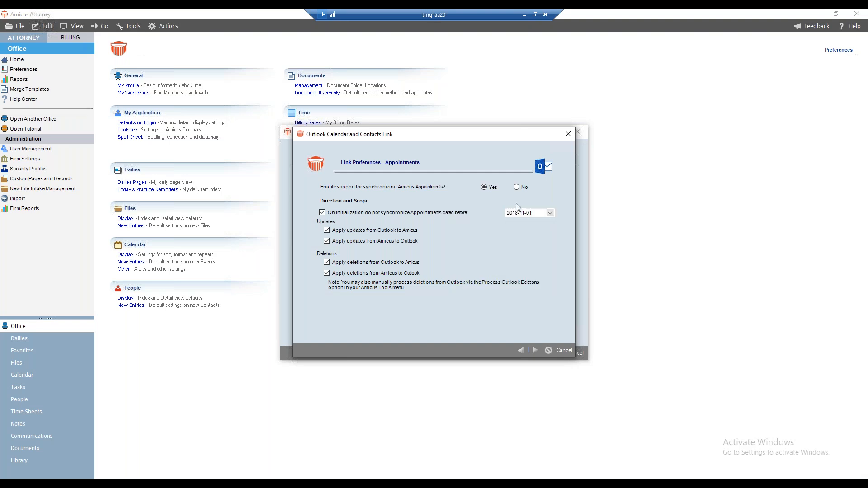
{"action": "left_click", "coordinate": [550, 213]}
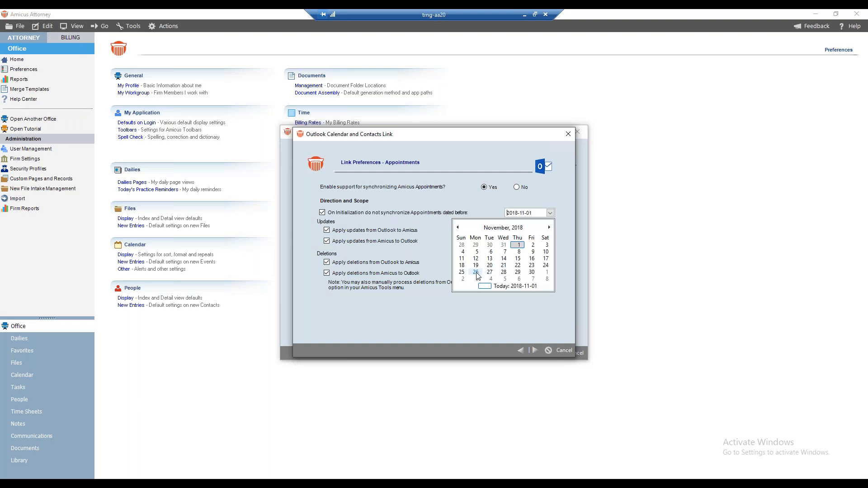
{"action": "left_click", "coordinate": [458, 228]}
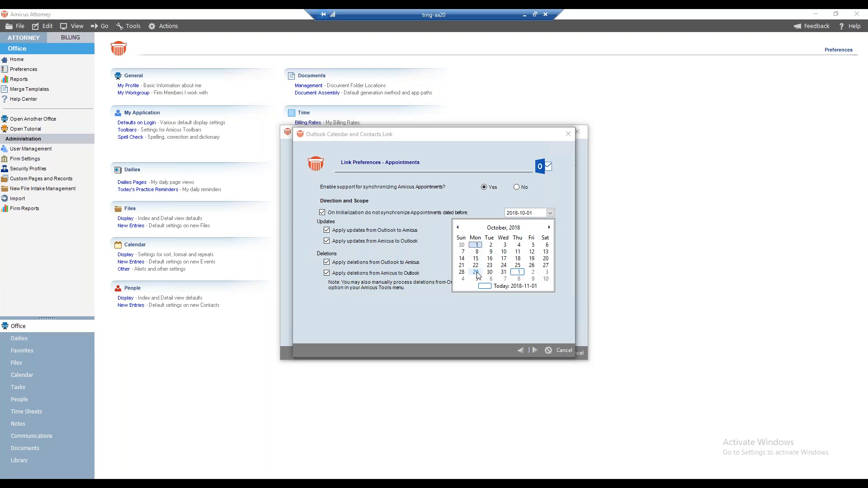
{"action": "left_click", "coordinate": [475, 272]}
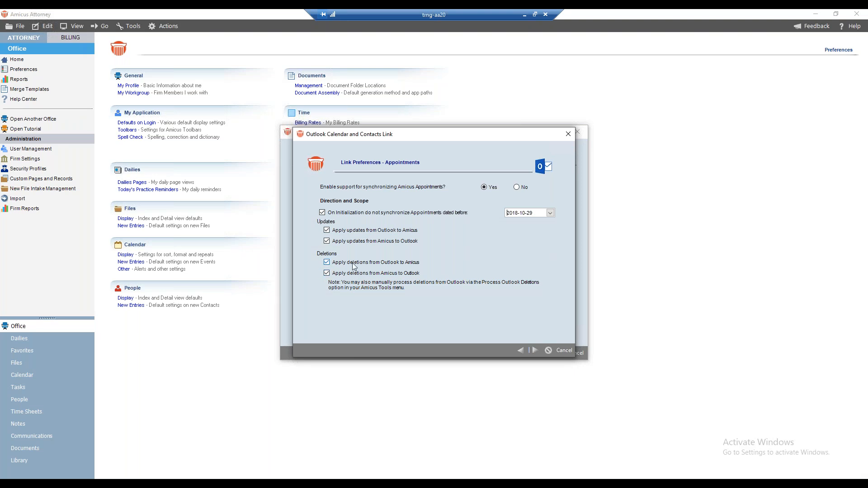
{"action": "left_click", "coordinate": [536, 351]}
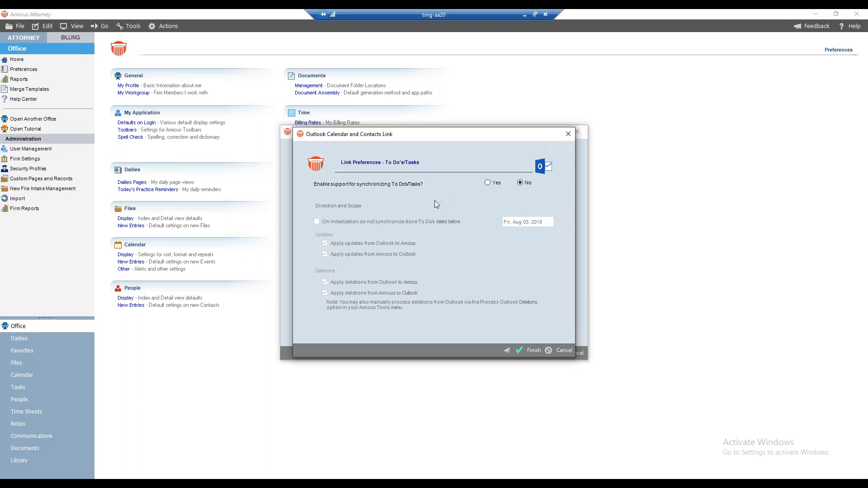
Enable To Do's/Tasks synchronization, exclude done To Do's dated before 2018-10-29 from initialization, and finish Link Preferences.
{"action": "left_click", "coordinate": [488, 183]}
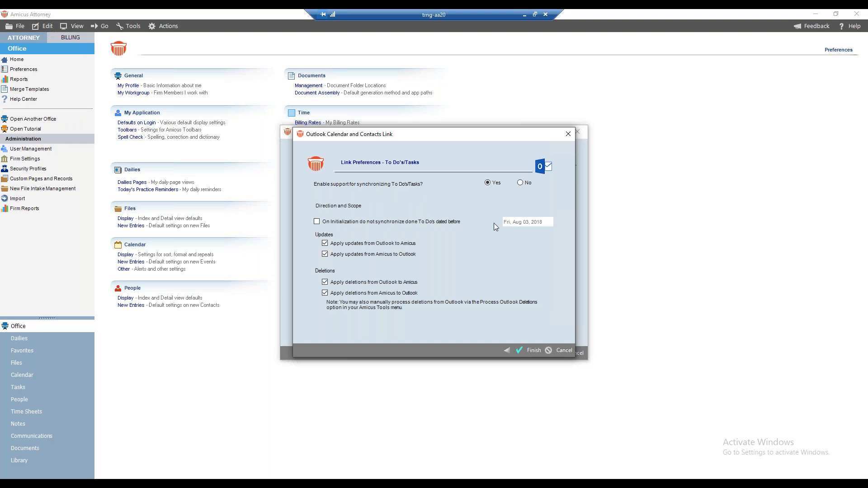
{"action": "left_click", "coordinate": [317, 222]}
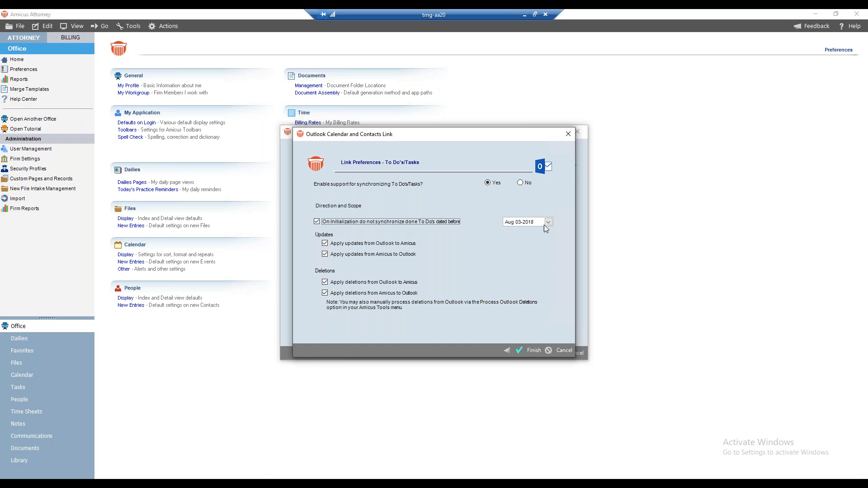
{"action": "left_click", "coordinate": [548, 222]}
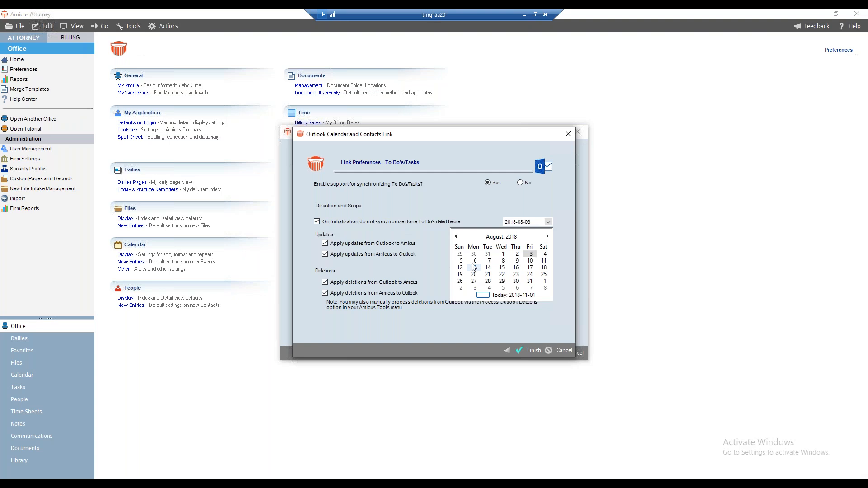
{"action": "left_click", "coordinate": [484, 295]}
{"action": "left_click", "coordinate": [549, 222]}
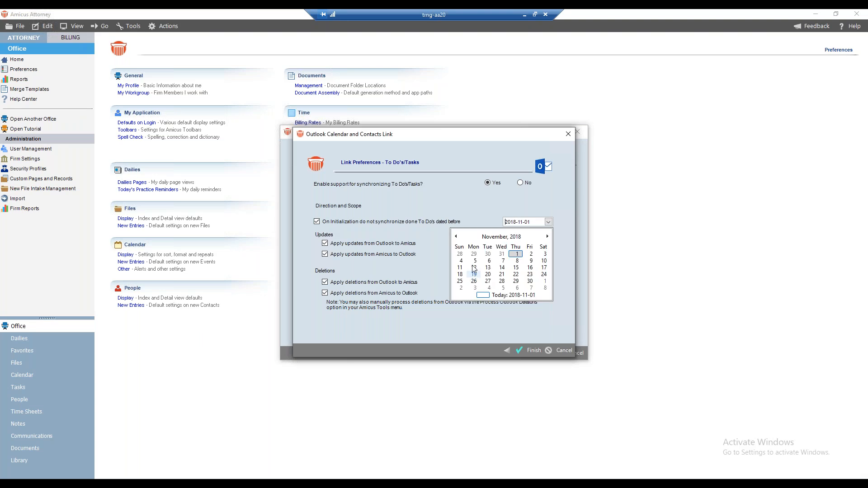
{"action": "left_click", "coordinate": [457, 237]}
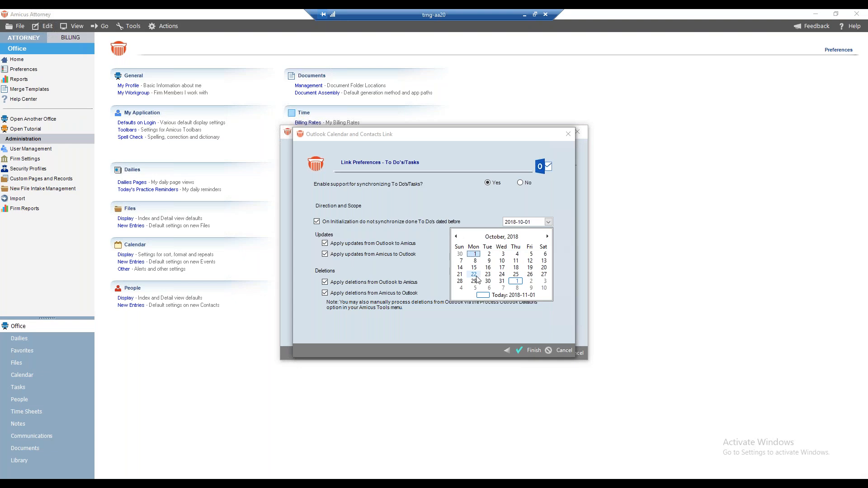
{"action": "left_click", "coordinate": [474, 281]}
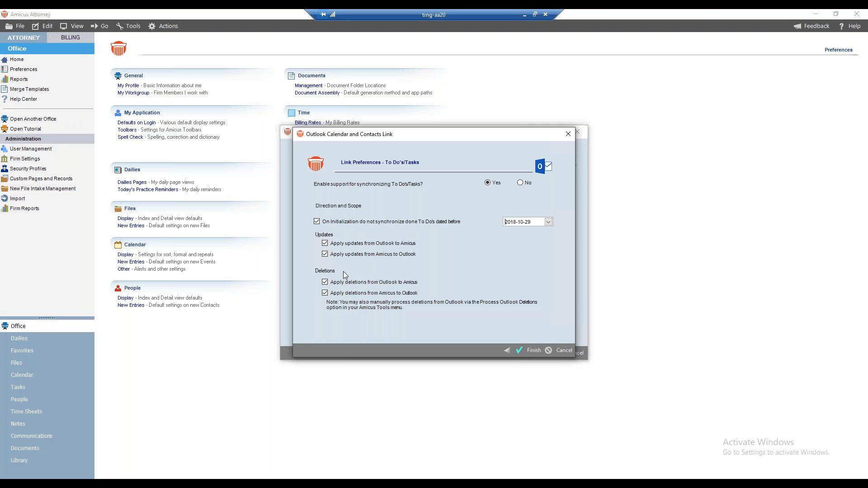
{"action": "left_click", "coordinate": [528, 347]}
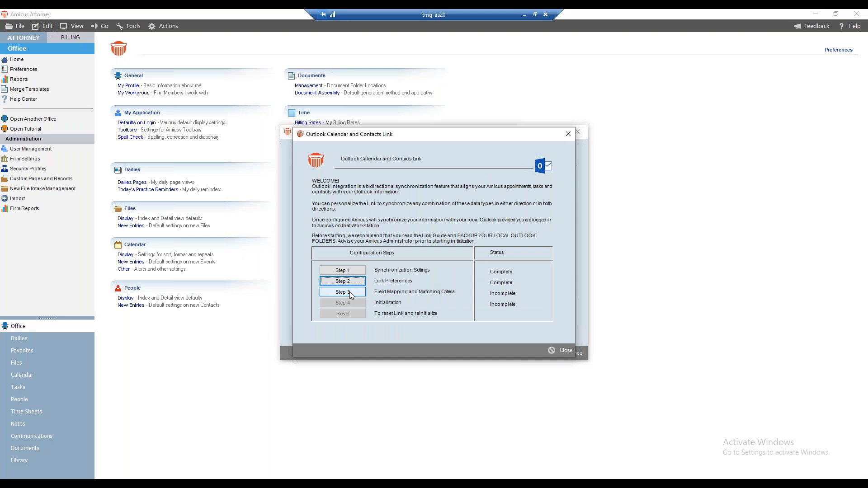
Complete Field Mapping and Matching Criteria with the default match criteria for appointments and To Do's/Tasks.
{"action": "left_click", "coordinate": [349, 292]}
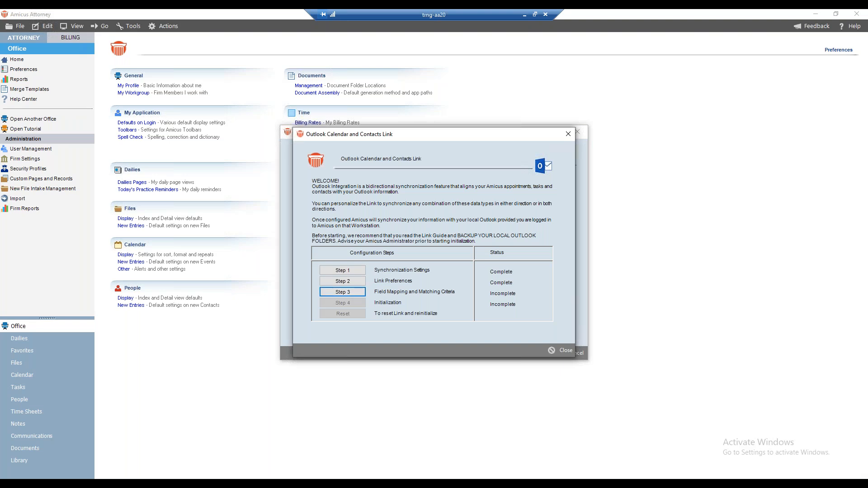
{"action": "left_click", "coordinate": [535, 350]}
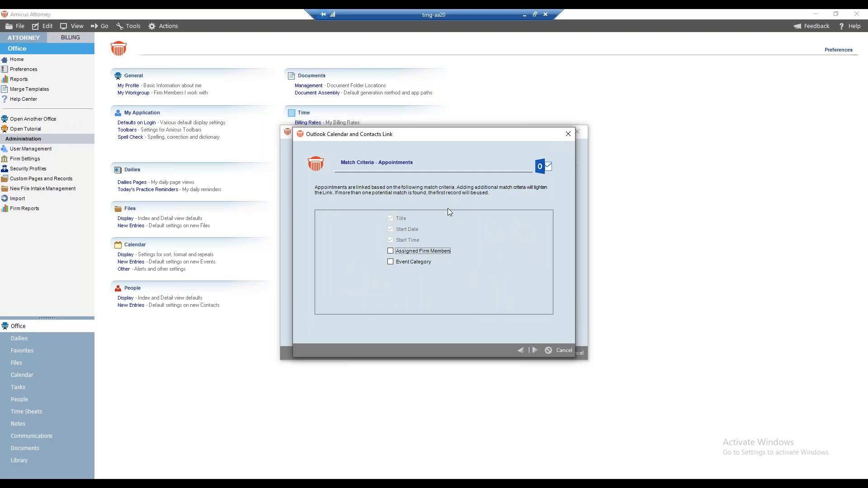
{"action": "left_click", "coordinate": [535, 350]}
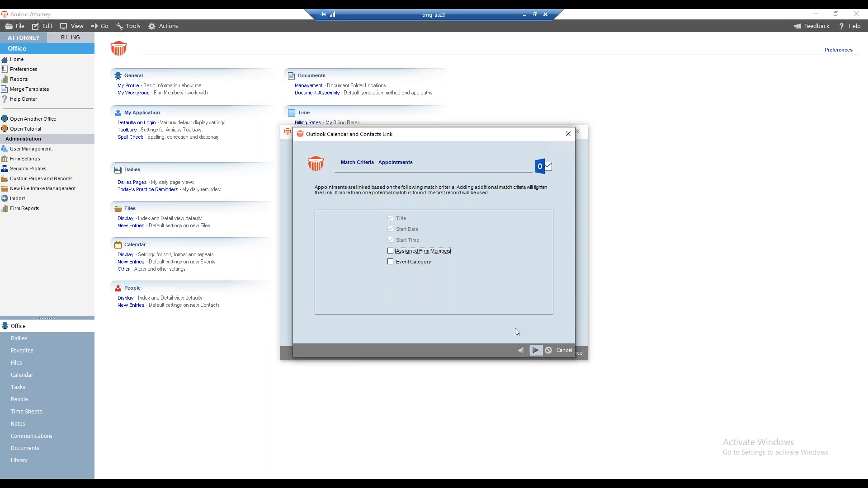
{"action": "left_click", "coordinate": [535, 350]}
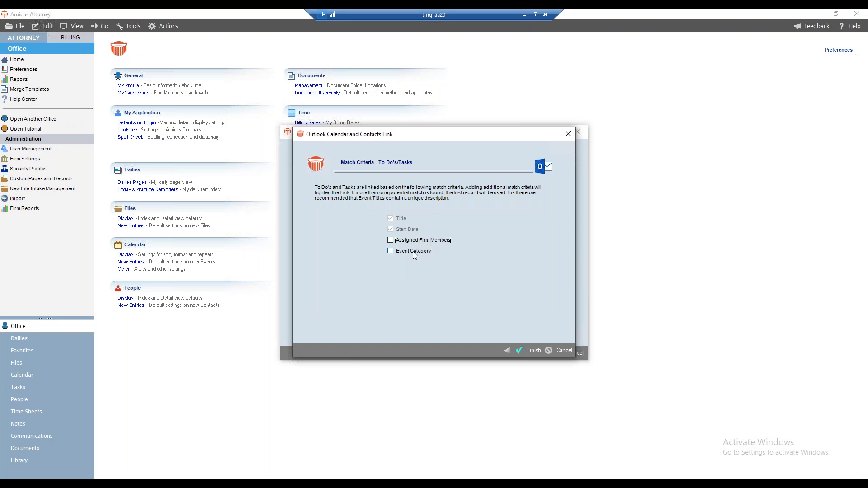
{"action": "left_click", "coordinate": [530, 350]}
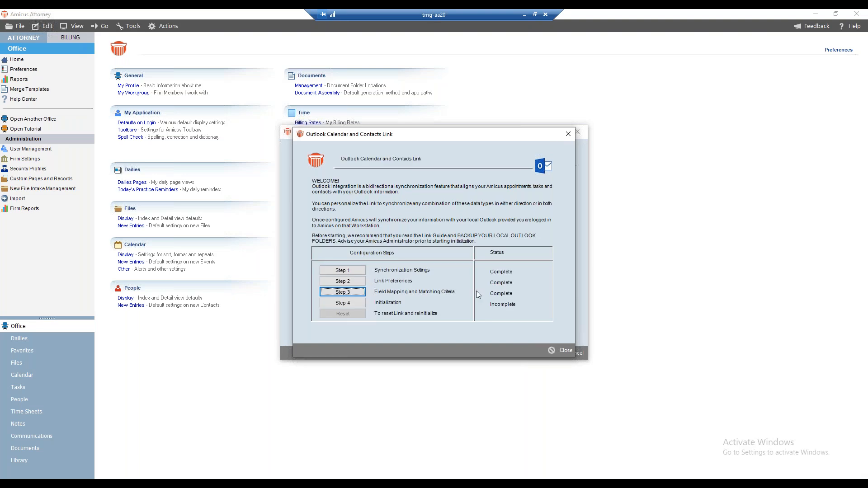
Open the calendar link's Initialization step and mark all five items of its pre-initialization checklist as done.
{"action": "left_click", "coordinate": [359, 302]}
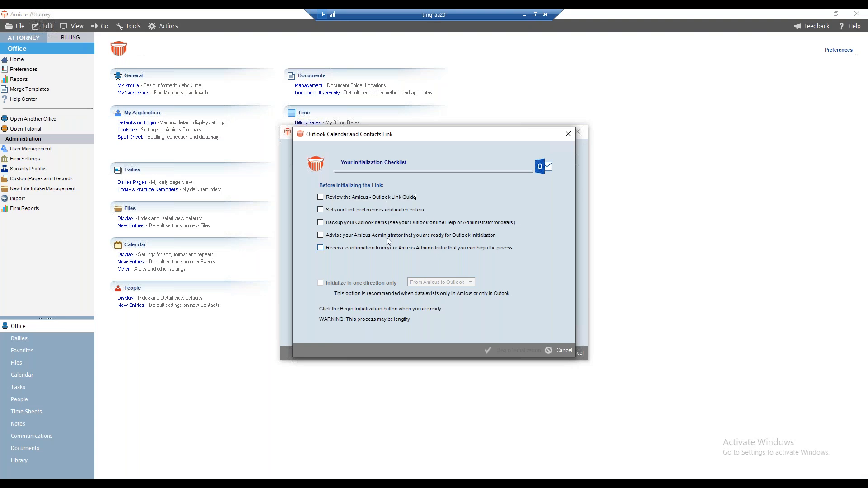
{"action": "left_click", "coordinate": [320, 197]}
{"action": "left_click", "coordinate": [320, 210]}
{"action": "left_click", "coordinate": [320, 223]}
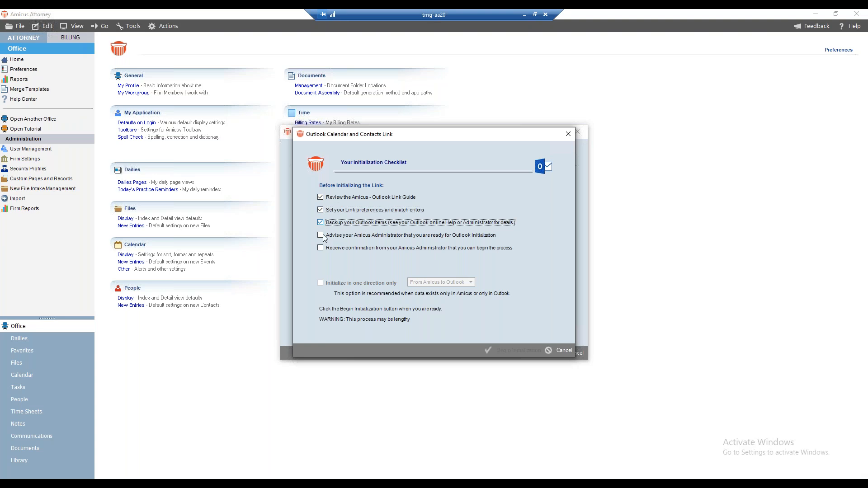
{"action": "left_click", "coordinate": [320, 235]}
{"action": "left_click", "coordinate": [320, 248]}
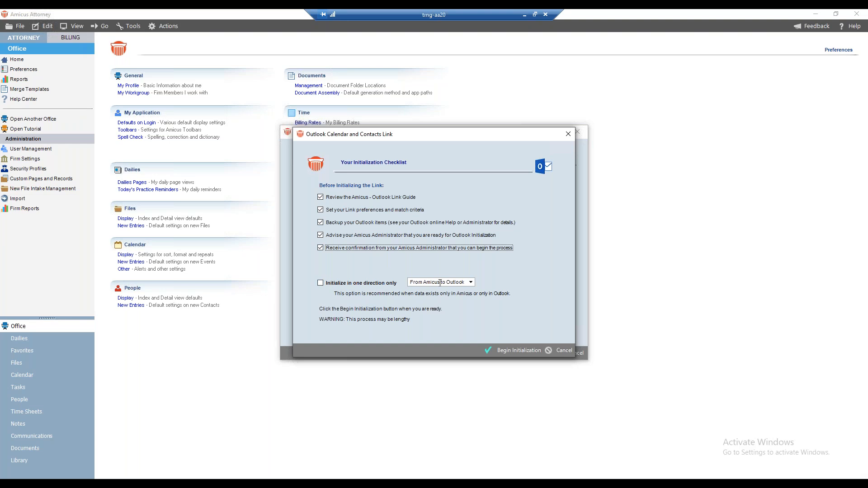
Begin initializing the Outlook calendar and contacts link with one-direction initialization left off.
{"action": "left_click", "coordinate": [474, 282]}
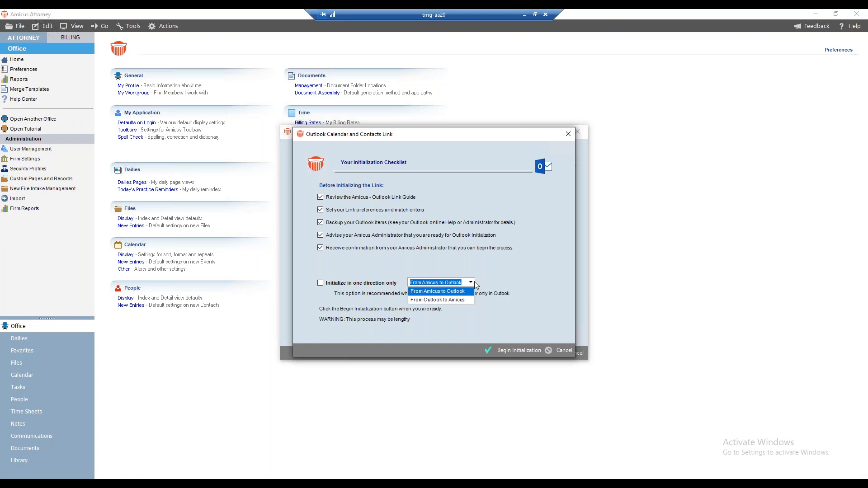
{"action": "left_click", "coordinate": [486, 260]}
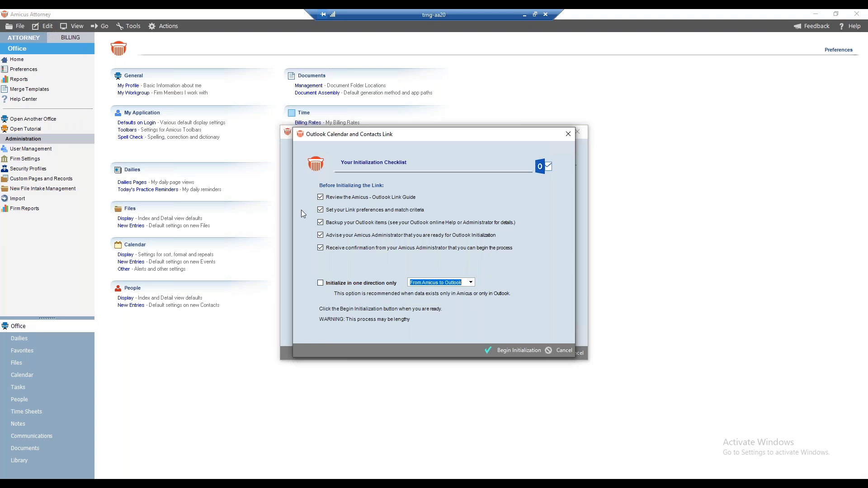
{"action": "left_click", "coordinate": [517, 352]}
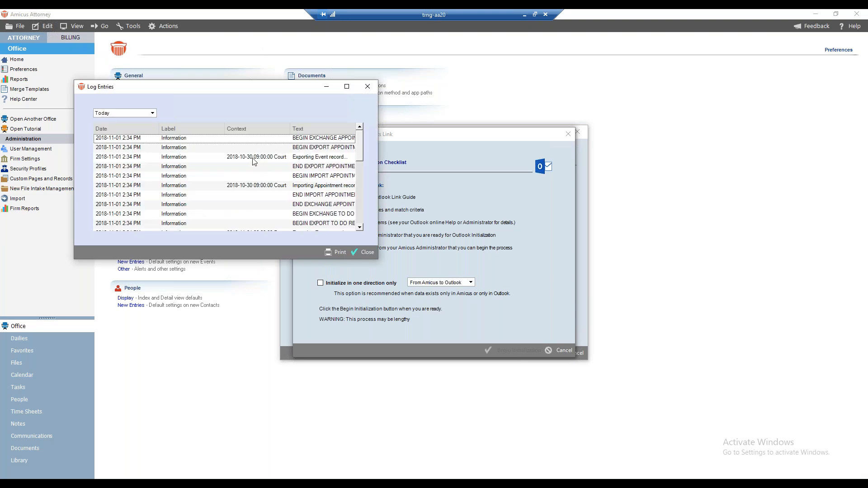
Examine today's log entries for exported and imported appointments and To Do's from the initialization.
{"action": "scroll", "coordinate": [255, 161], "scroll_direction": "down", "scroll_amount": 4}
{"action": "scroll", "coordinate": [254, 160], "scroll_direction": "down", "scroll_amount": 1}
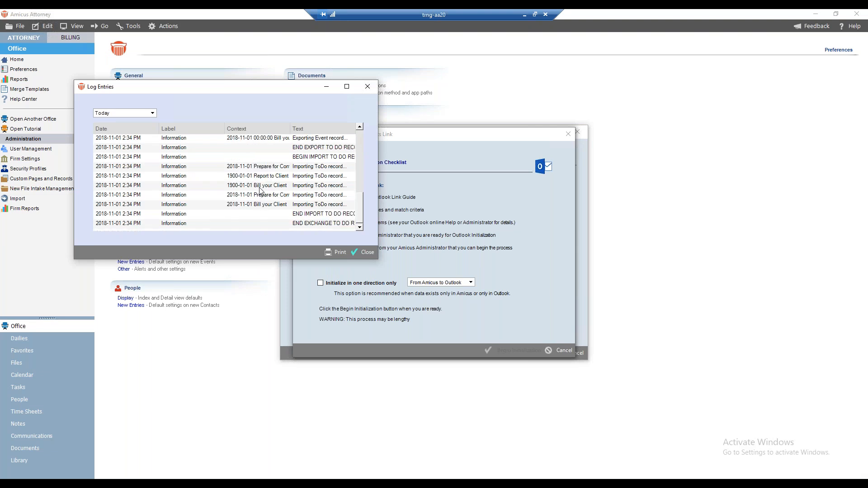
{"action": "scroll", "coordinate": [260, 190], "scroll_direction": "up", "scroll_amount": 2}
{"action": "scroll", "coordinate": [260, 189], "scroll_direction": "up", "scroll_amount": 3}
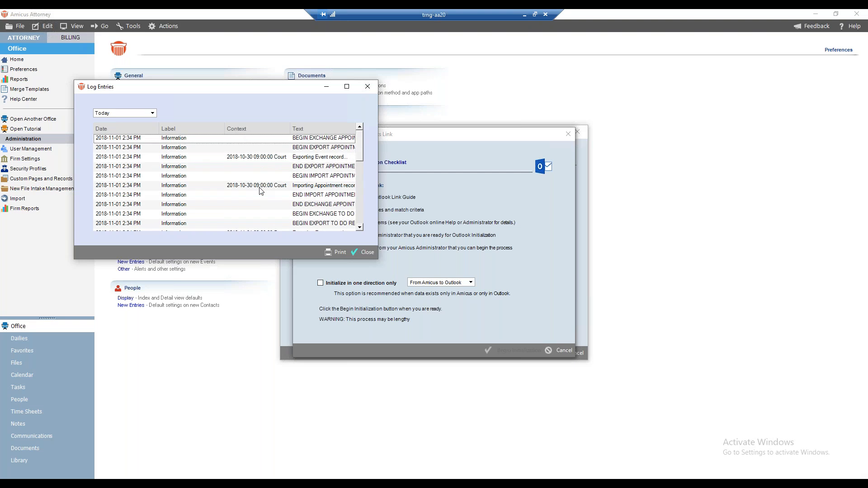
{"action": "scroll", "coordinate": [260, 190], "scroll_direction": "down", "scroll_amount": 3}
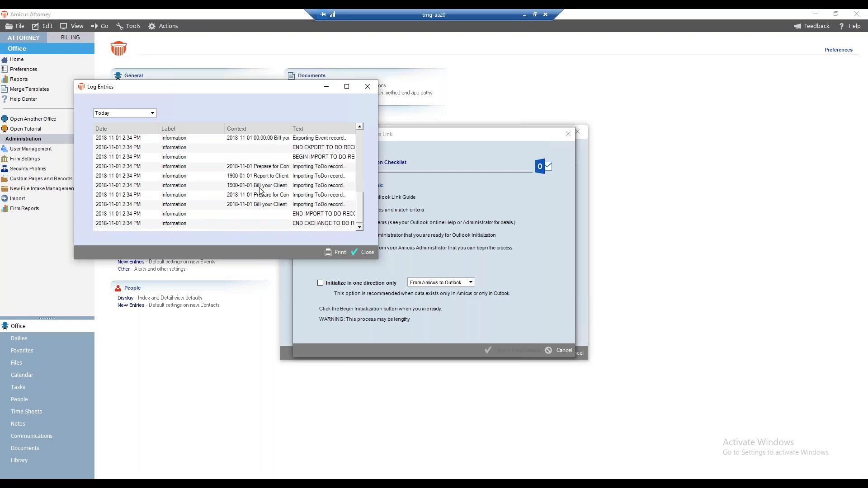
Close the log and the link configuration, and accept the Calendar and Contacts Integrations preferences for Outlook.
{"action": "left_click", "coordinate": [362, 253]}
{"action": "left_click", "coordinate": [558, 351]}
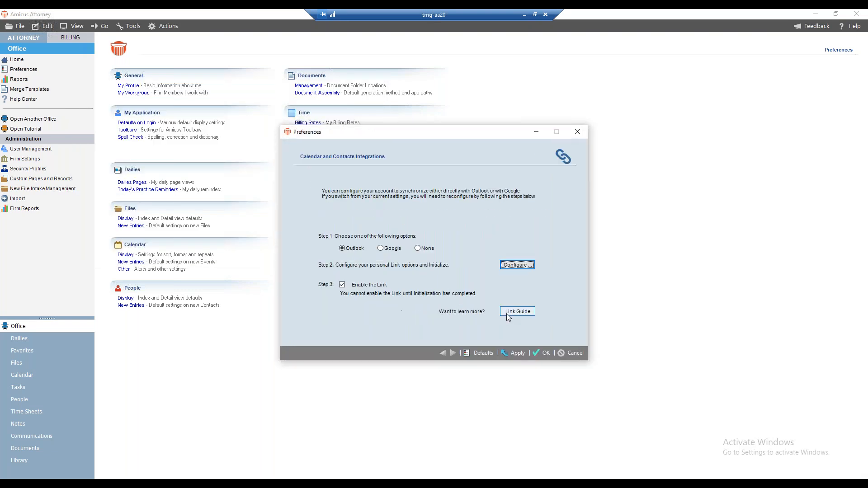
{"action": "left_click", "coordinate": [544, 353]}
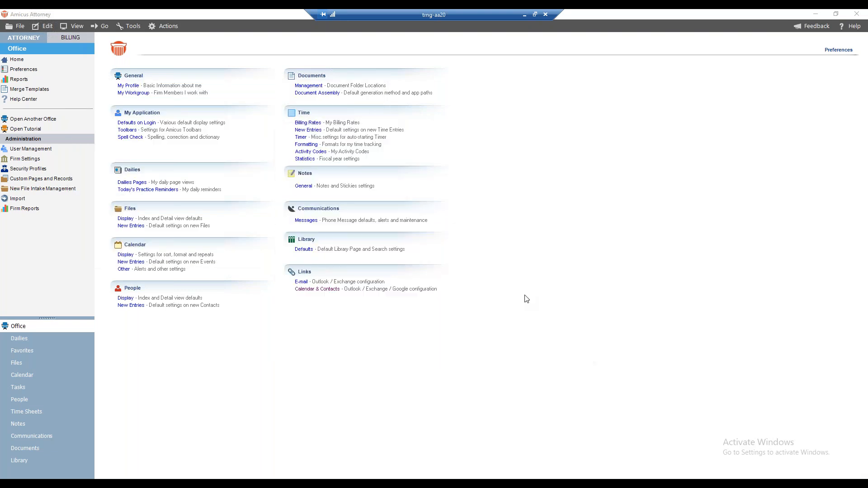
Exit and restart Amicus Attorney, log in with the remembered credentials, and agree to synchronize with Outlook.
{"action": "left_click", "coordinate": [18, 26]}
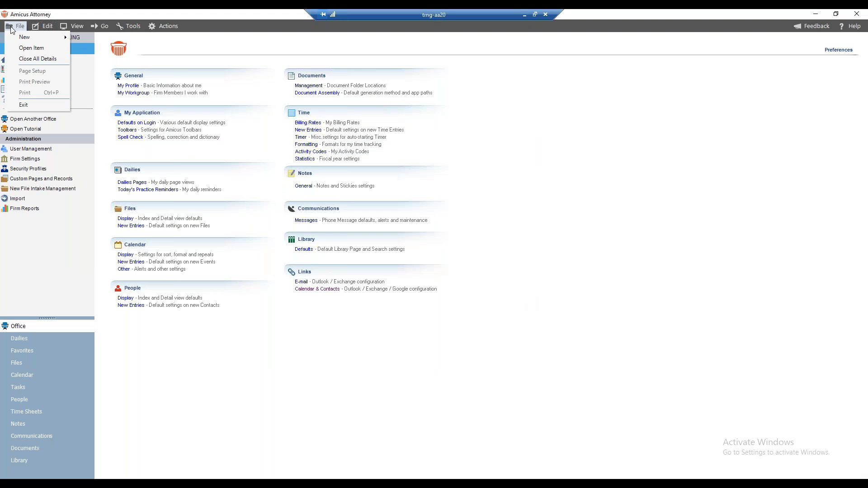
{"action": "left_click", "coordinate": [29, 103]}
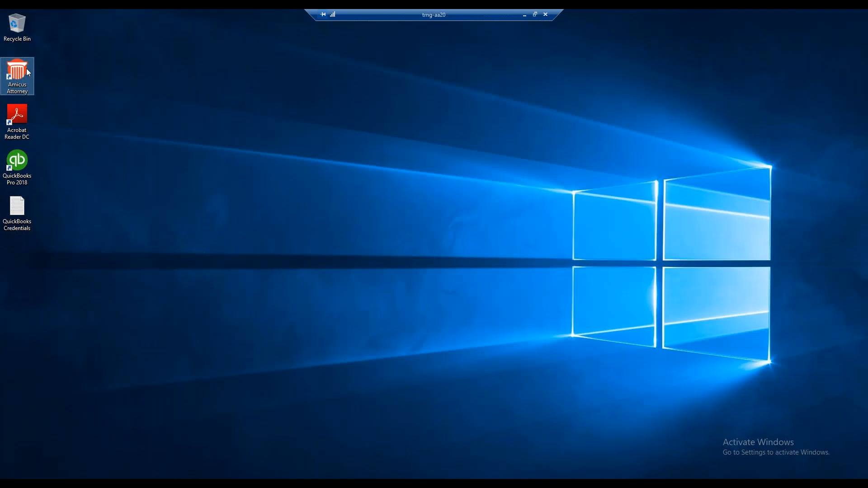
{"action": "double_click", "coordinate": [17, 71]}
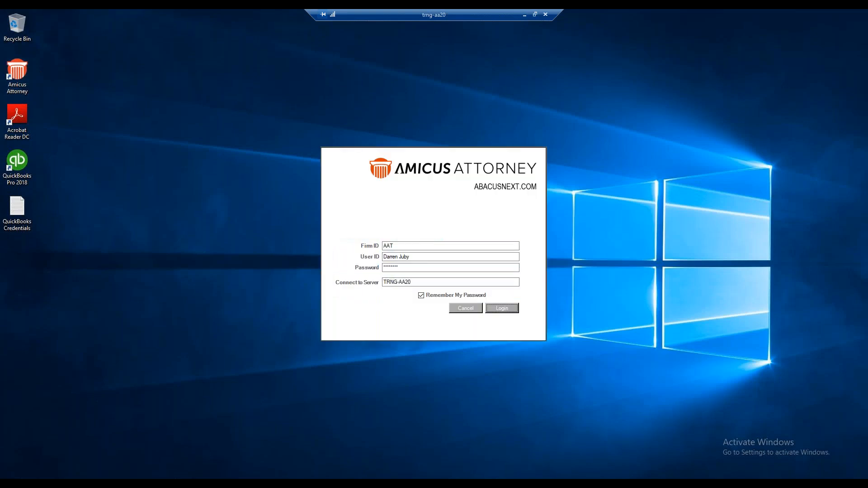
{"action": "left_click", "coordinate": [500, 307]}
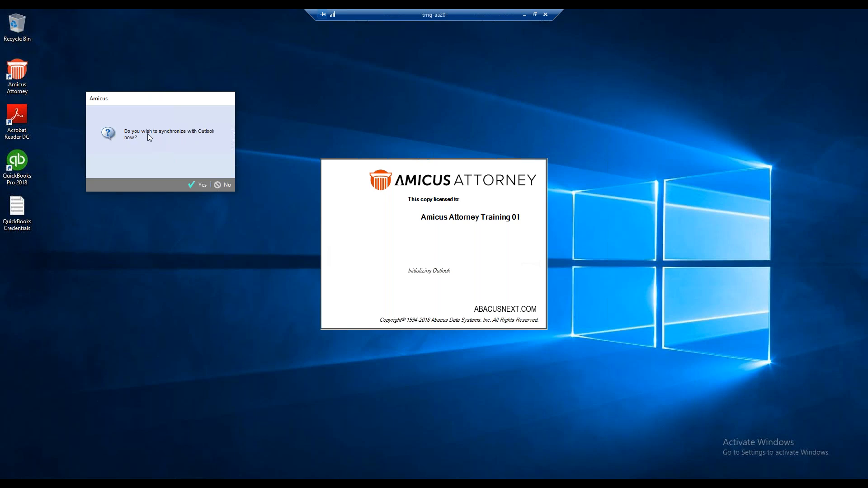
{"action": "left_click", "coordinate": [200, 185]}
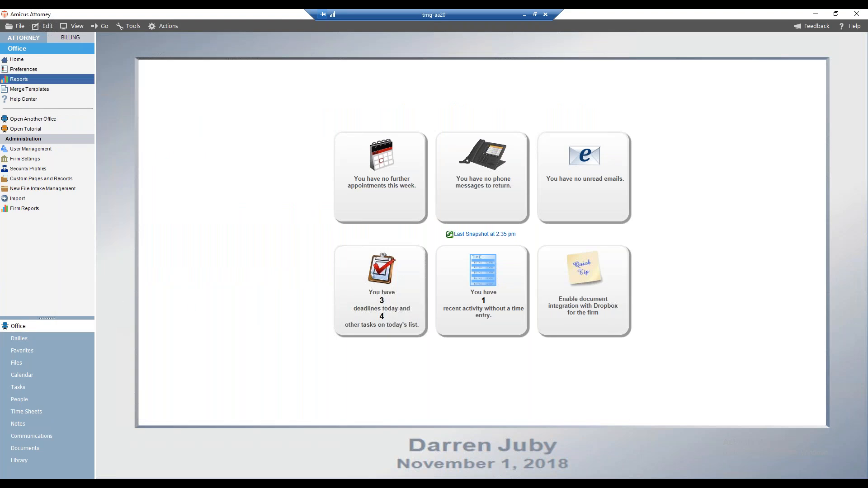
Check the status of the Outlook / Exchange e-mail link's configuration steps in Preferences, and close the link window.
{"action": "left_click", "coordinate": [28, 73]}
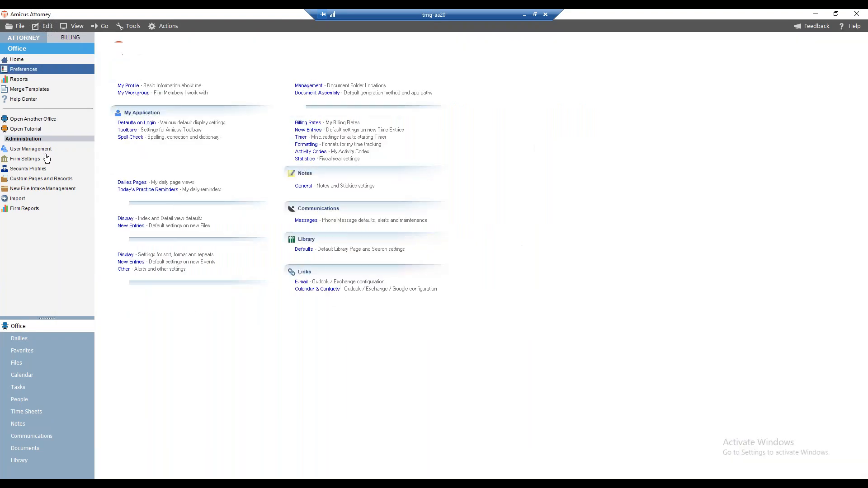
{"action": "left_click", "coordinate": [46, 159]}
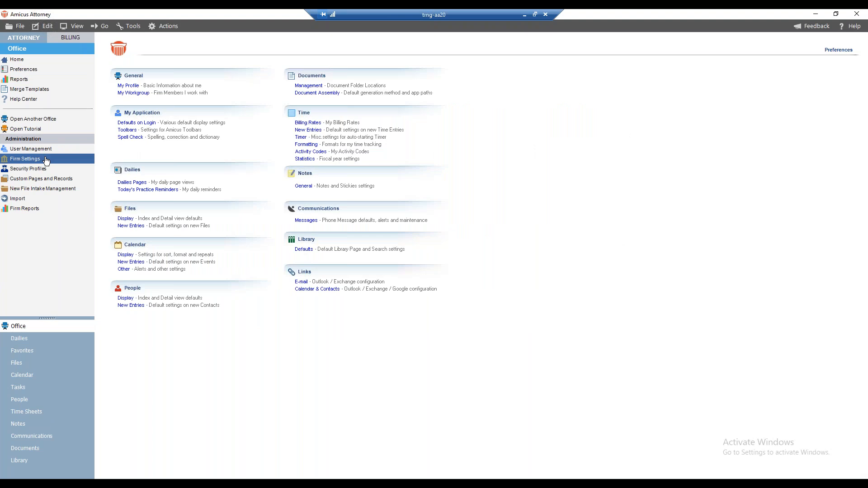
{"action": "left_click", "coordinate": [302, 283]}
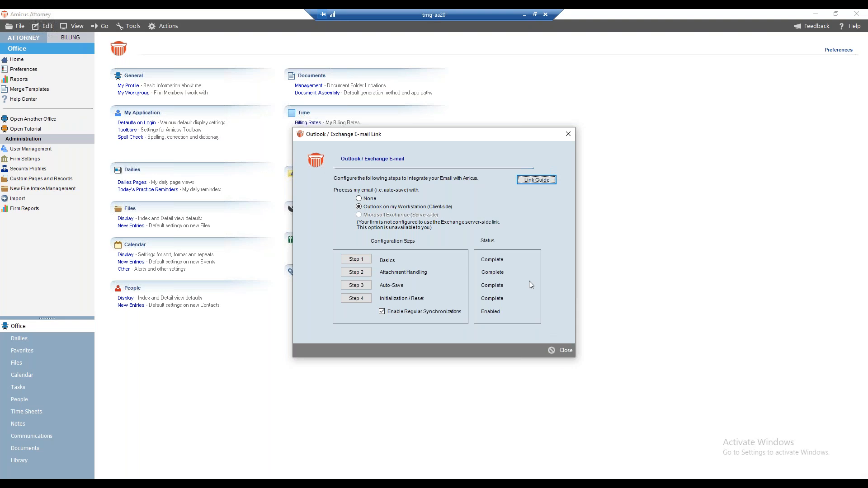
{"action": "left_click", "coordinate": [561, 351]}
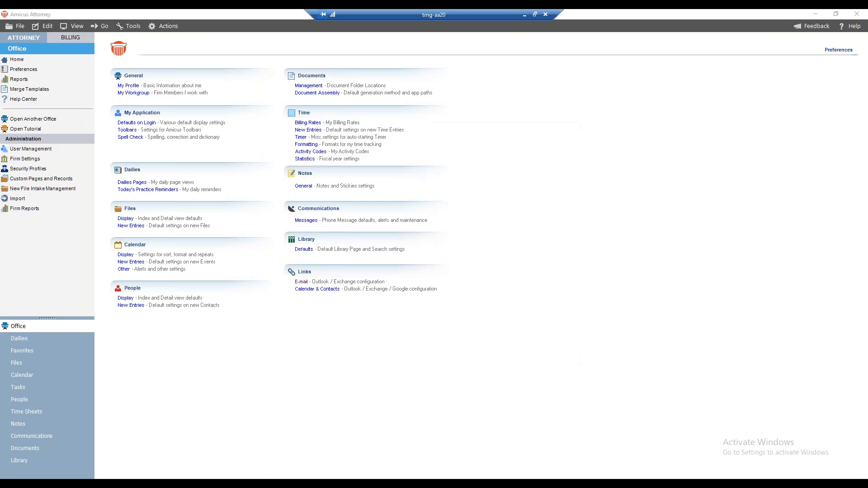
Try to switch the Calendar and Contacts integration to None.
{"action": "left_click", "coordinate": [316, 289]}
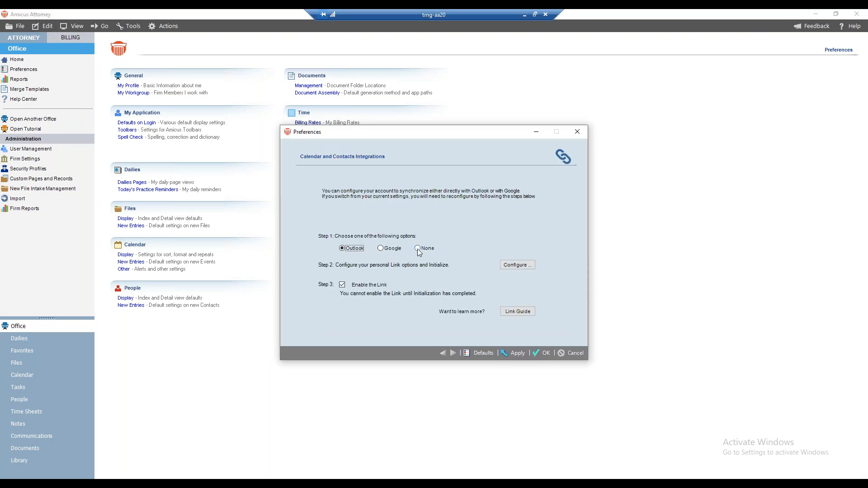
{"action": "left_click", "coordinate": [417, 248]}
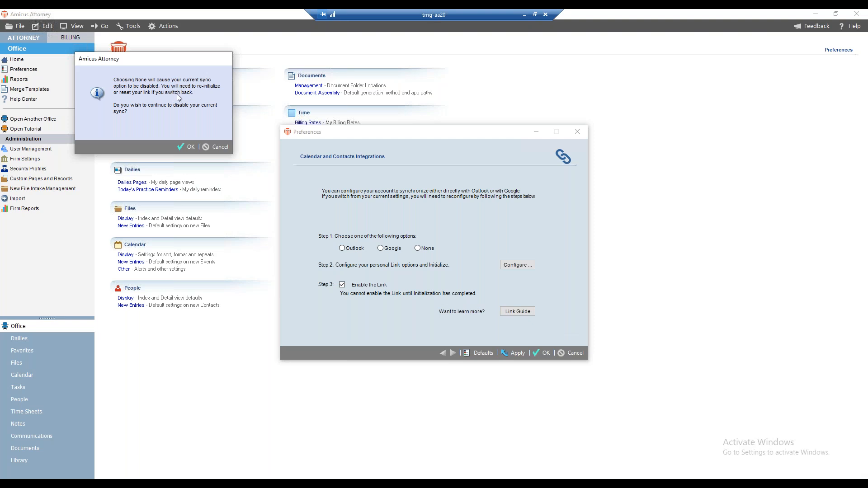
{"action": "left_click", "coordinate": [214, 147]}
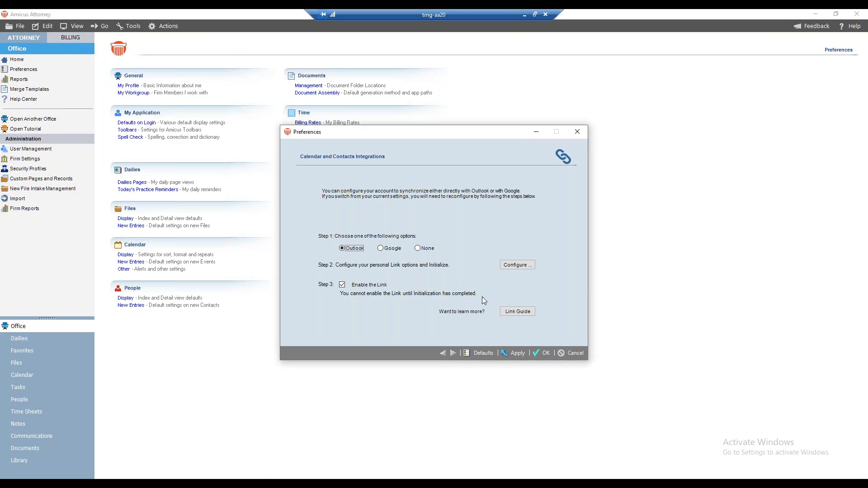
{"action": "left_click", "coordinate": [572, 354]}
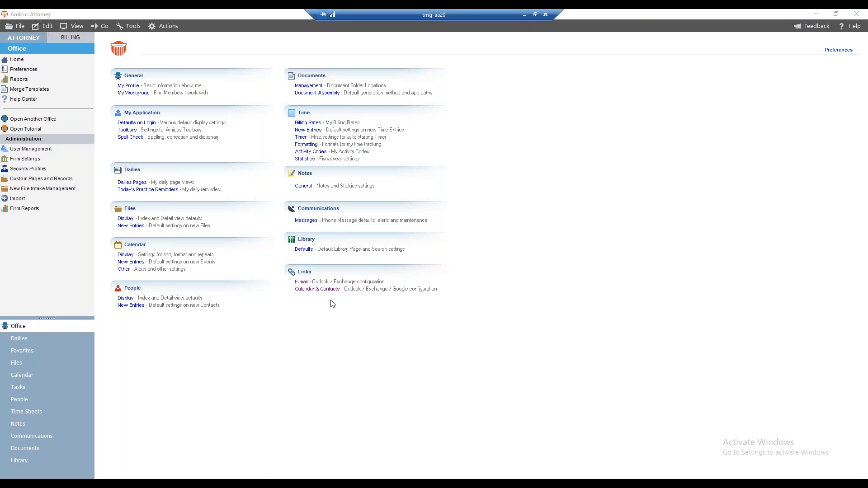
Reset the Outlook e-mail link by completing the Initialization / Reset checklist, beginning the process, and closing the link window.
{"action": "left_click", "coordinate": [302, 282]}
{"action": "left_click_drag", "start_coordinate": [411, 137], "coordinate": [127, 190]}
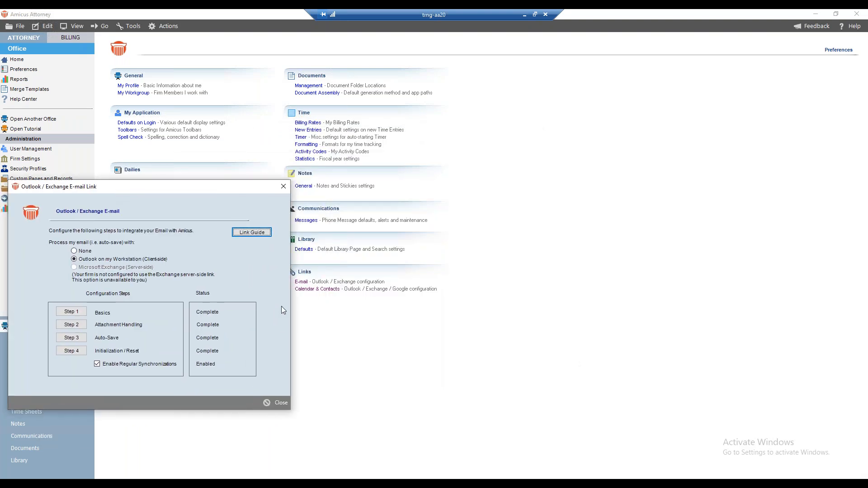
{"action": "left_click_drag", "start_coordinate": [204, 183], "coordinate": [269, 157]}
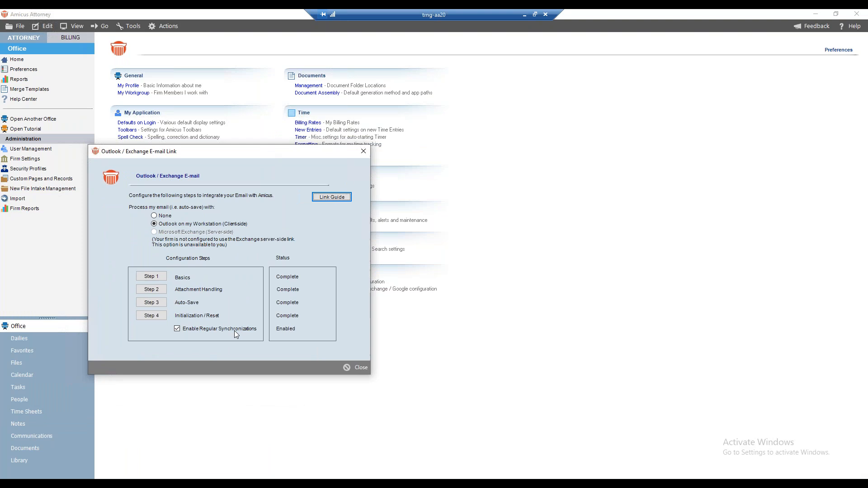
{"action": "left_click", "coordinate": [155, 315]}
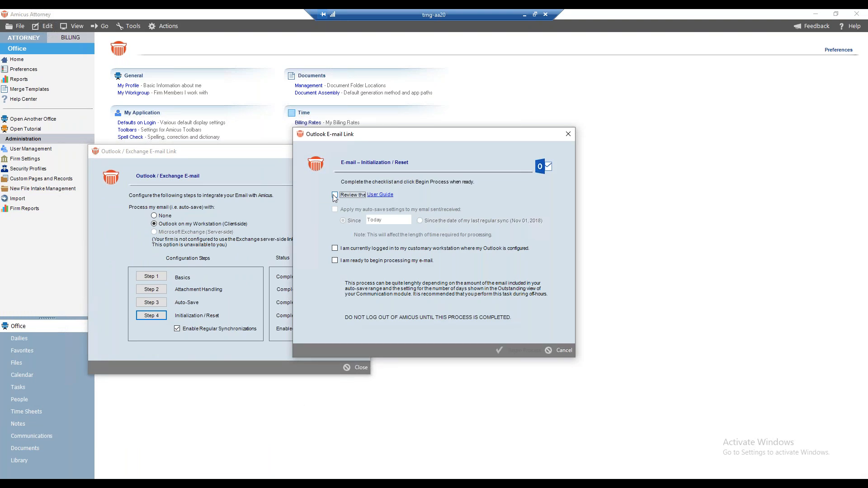
{"action": "left_click", "coordinate": [335, 196]}
{"action": "left_click", "coordinate": [335, 248]}
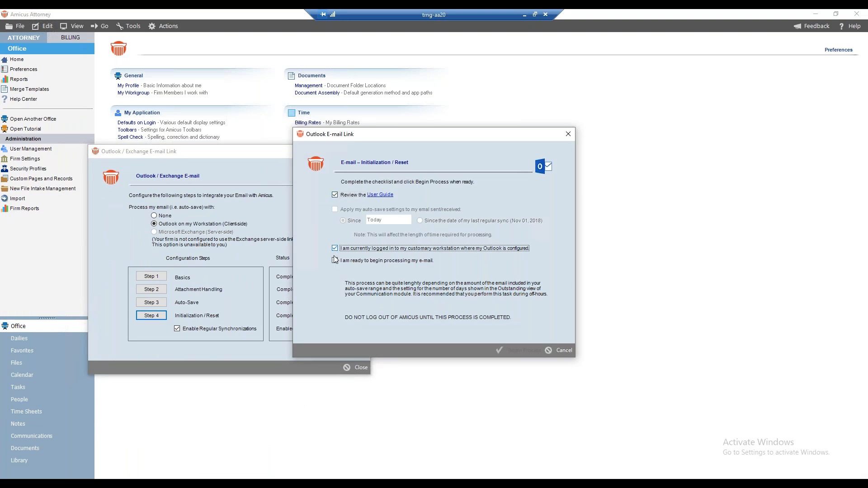
{"action": "left_click", "coordinate": [335, 260]}
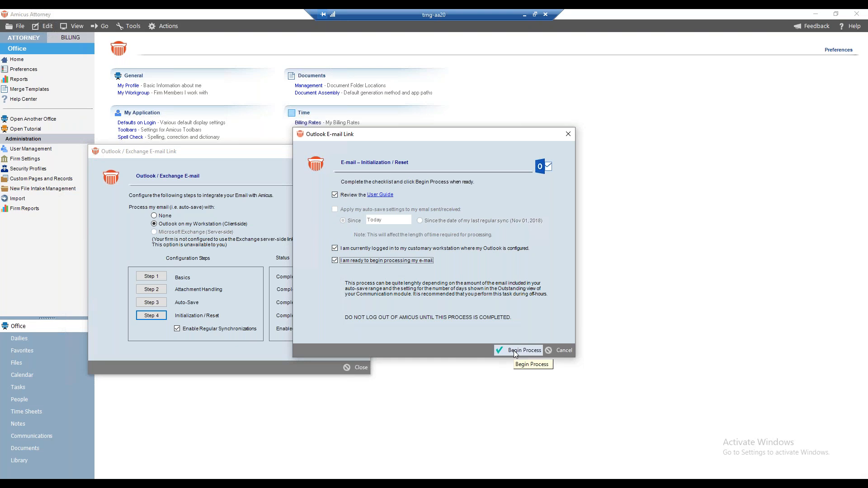
{"action": "left_click", "coordinate": [514, 351]}
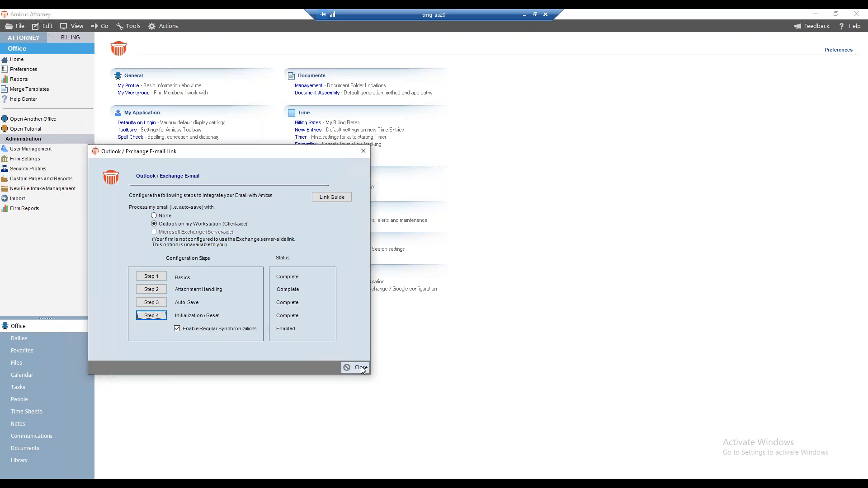
{"action": "left_click", "coordinate": [361, 368]}
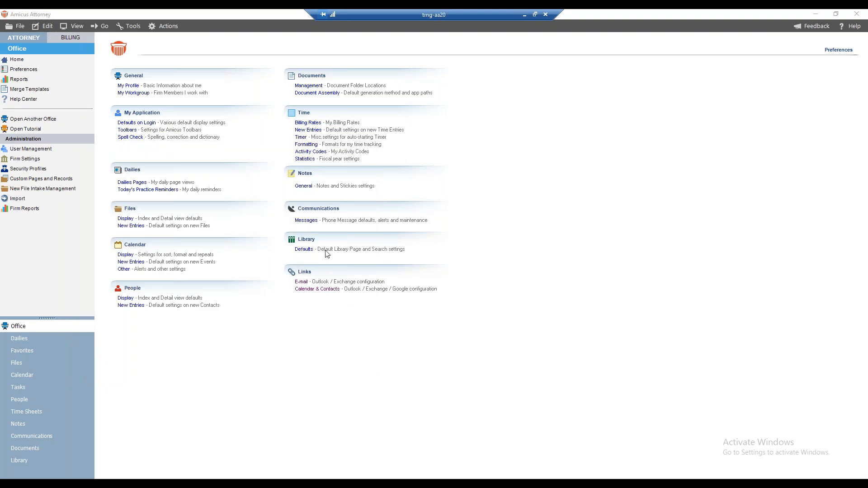
Open the Reset Link options of the Outlook calendar and contacts link and choose Yes for resetting the link.
{"action": "left_click", "coordinate": [307, 292]}
{"action": "left_click_drag", "start_coordinate": [401, 136], "coordinate": [245, 110]}
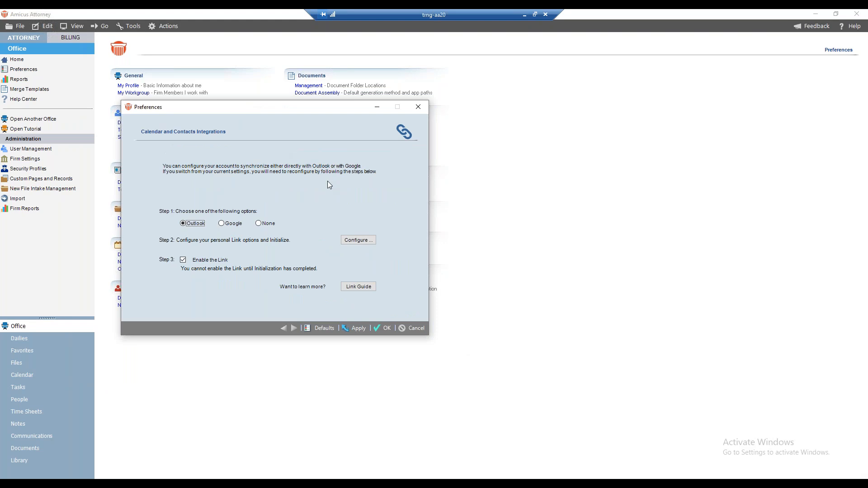
{"action": "left_click", "coordinate": [362, 240]}
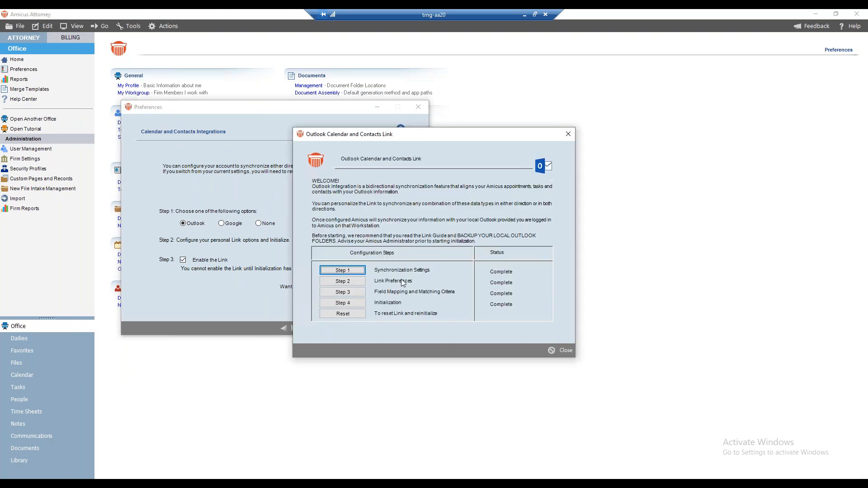
{"action": "left_click", "coordinate": [356, 315]}
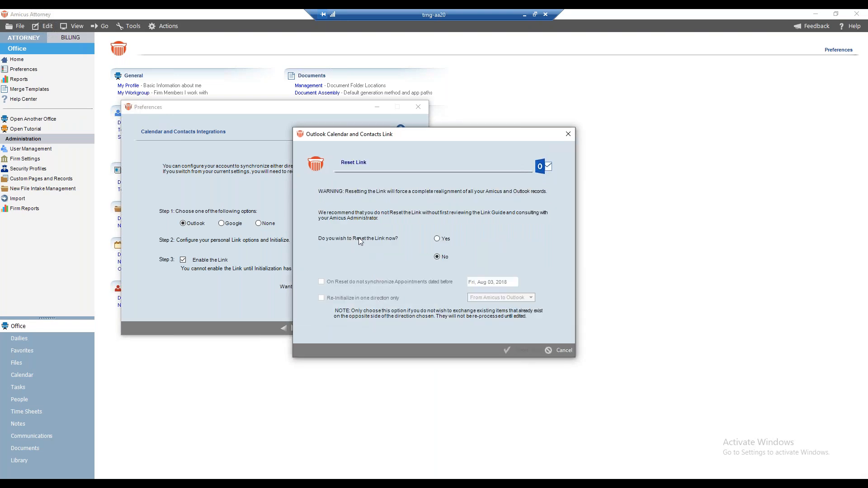
{"action": "left_click", "coordinate": [436, 240]}
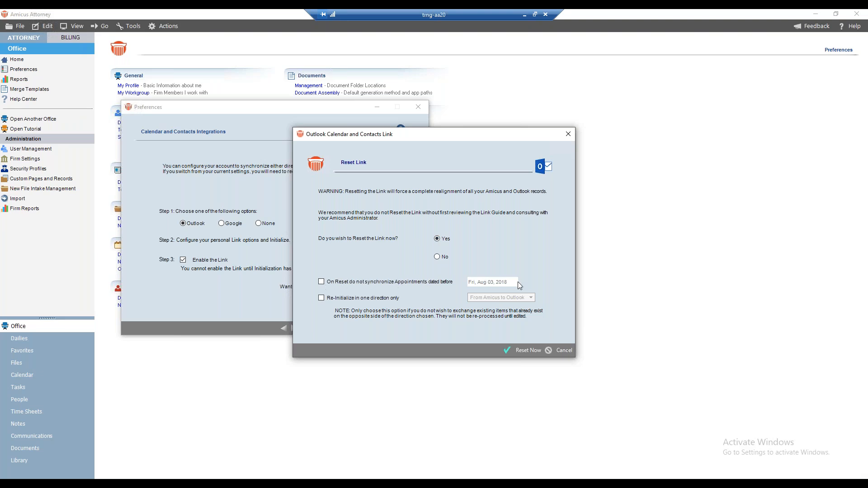
Set the reset to skip synchronizing appointments dated before 2018-10-29.
{"action": "left_click", "coordinate": [357, 283]}
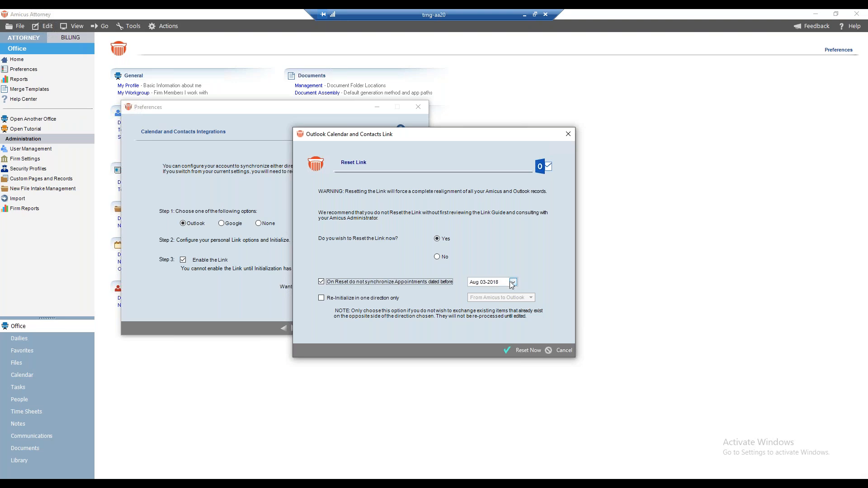
{"action": "left_click", "coordinate": [513, 282]}
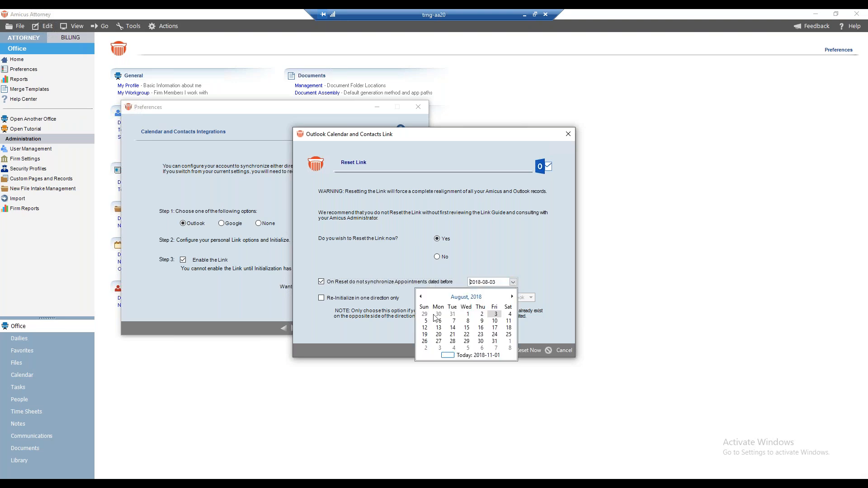
{"action": "left_click", "coordinate": [446, 355]}
{"action": "left_click", "coordinate": [514, 282]}
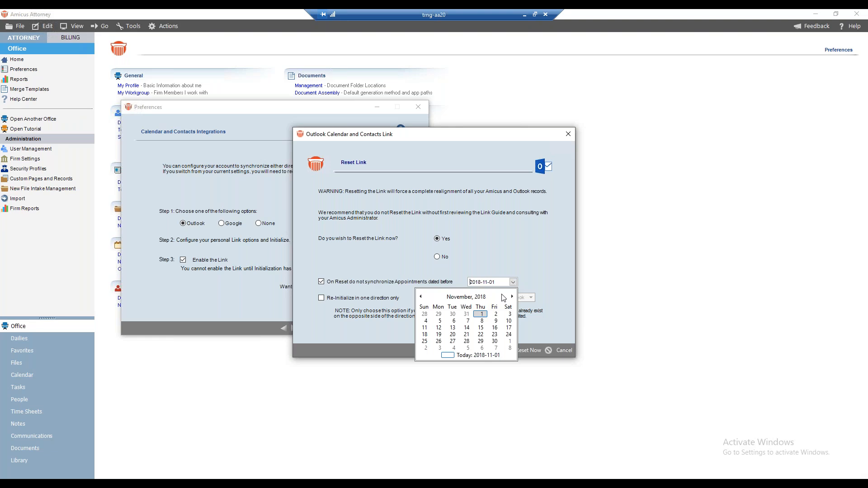
{"action": "left_click", "coordinate": [422, 297]}
{"action": "left_click", "coordinate": [442, 341]}
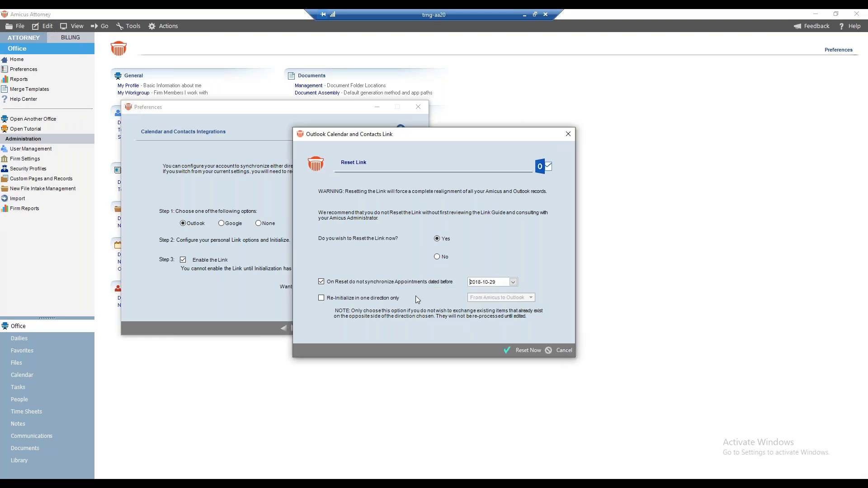
Try one-direction re-initialization, clear both reset options, and cancel out of the link reset and the integration preferences.
{"action": "left_click", "coordinate": [322, 298]}
{"action": "left_click", "coordinate": [321, 298]}
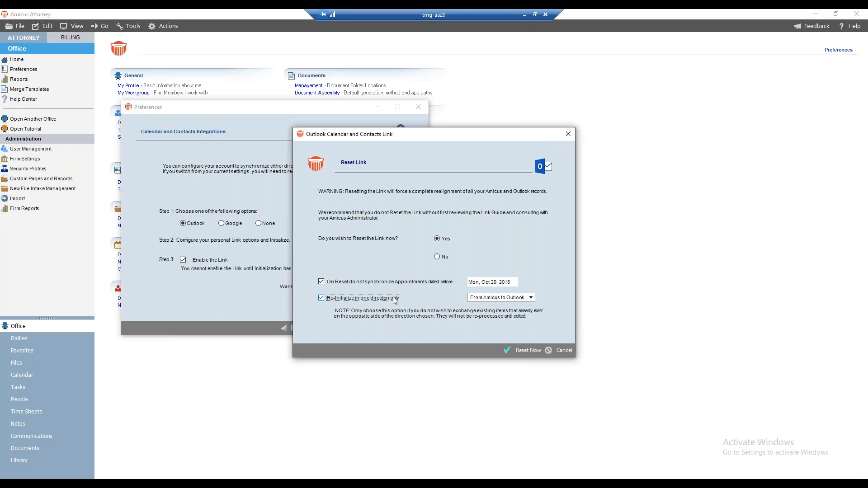
{"action": "left_click", "coordinate": [321, 298]}
{"action": "left_click", "coordinate": [321, 282]}
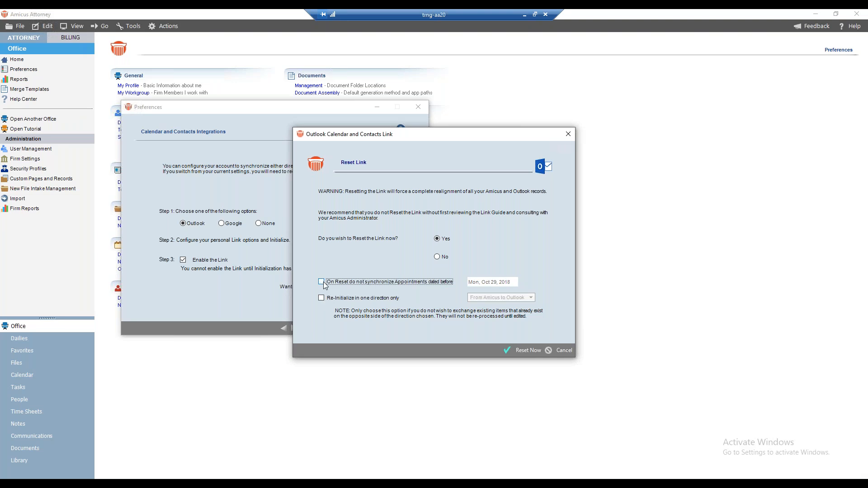
{"action": "left_click", "coordinate": [556, 350]}
{"action": "left_click", "coordinate": [561, 350]}
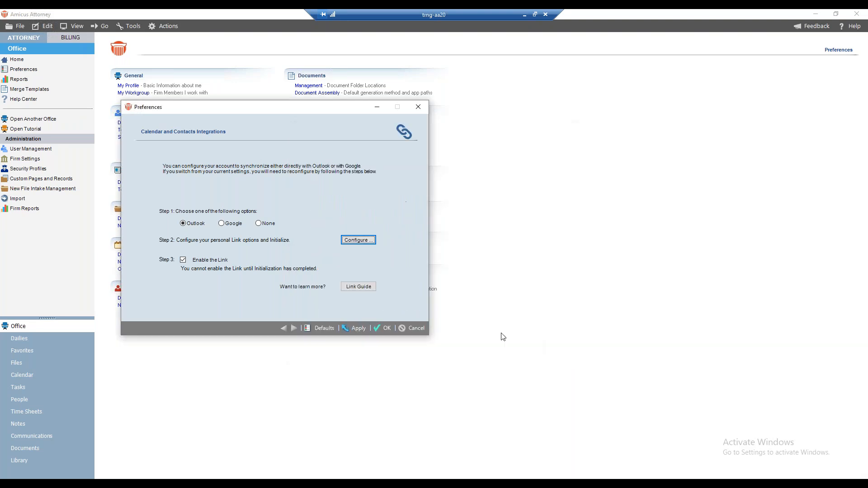
{"action": "left_click", "coordinate": [416, 328]}
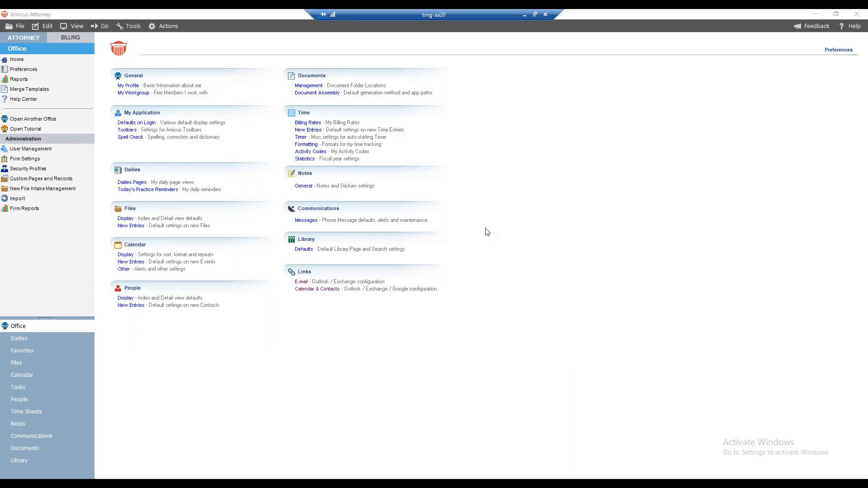